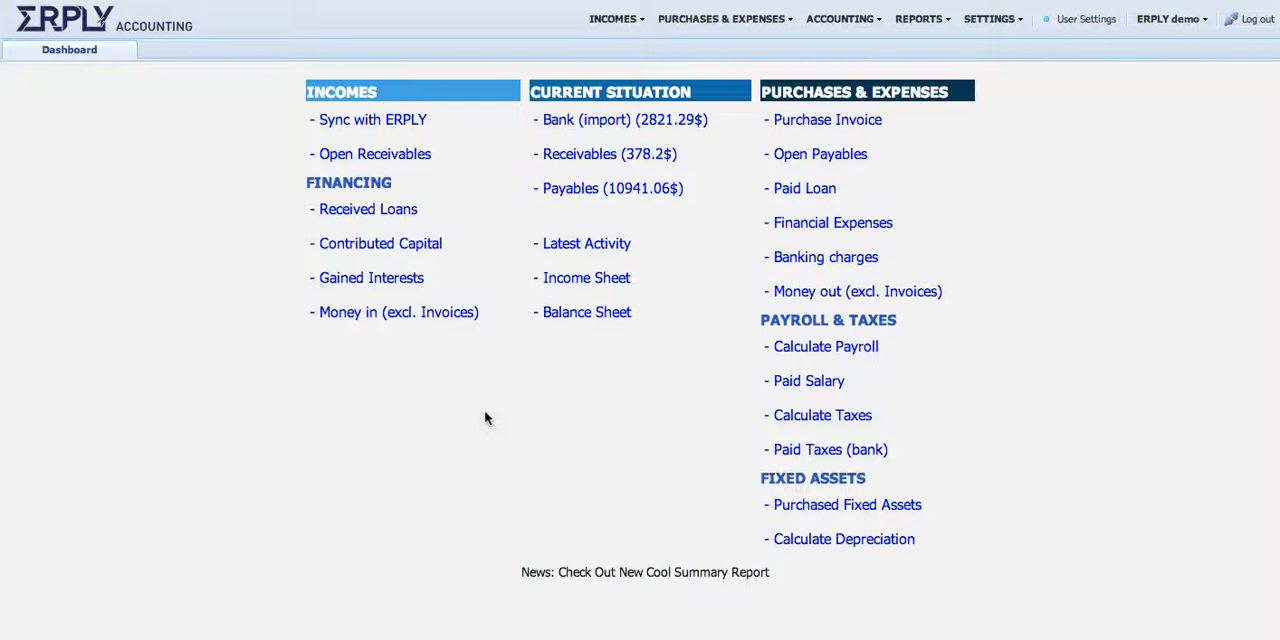
# Examine the Calculate Payroll form's fields and close it without saving
pyautogui.click(821, 348)
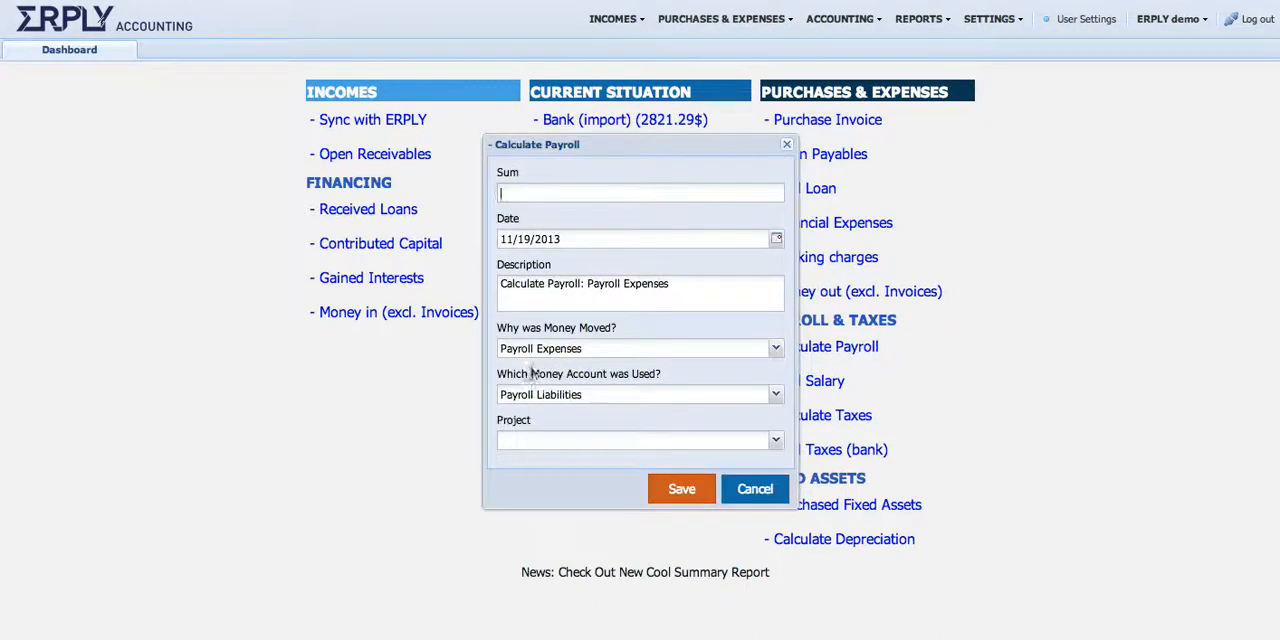
pyautogui.click(752, 488)
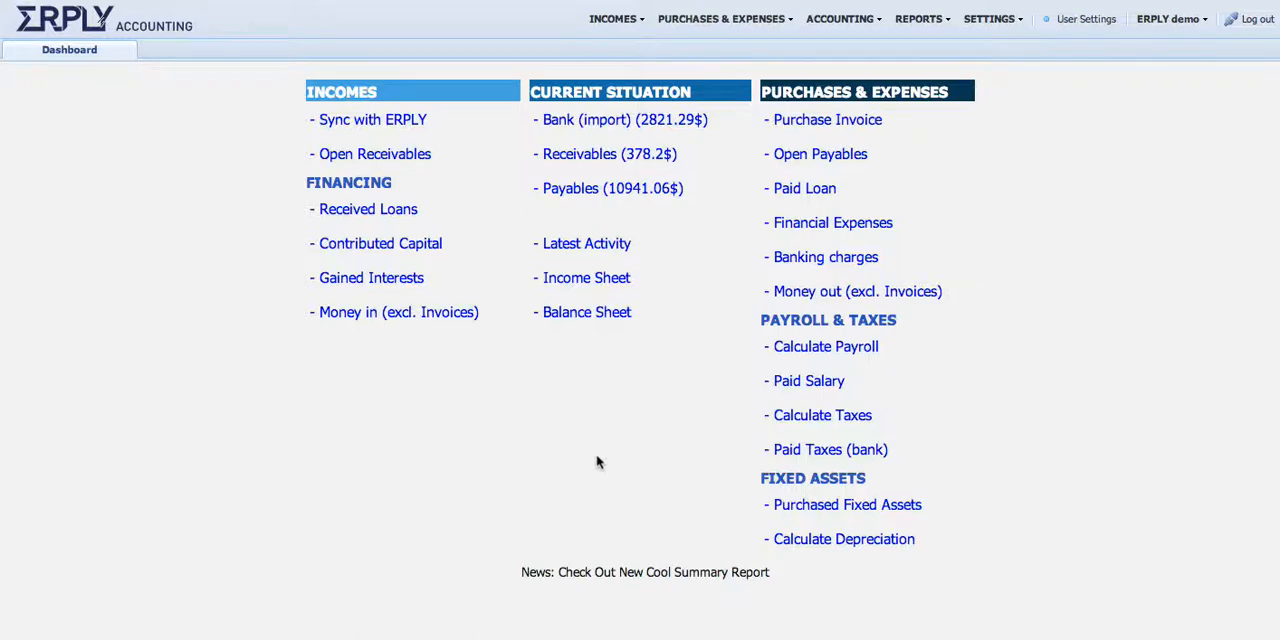
# Open the chart of accounts and rename the Bank Account ledger account to JPM Chase
pyautogui.click(848, 19)
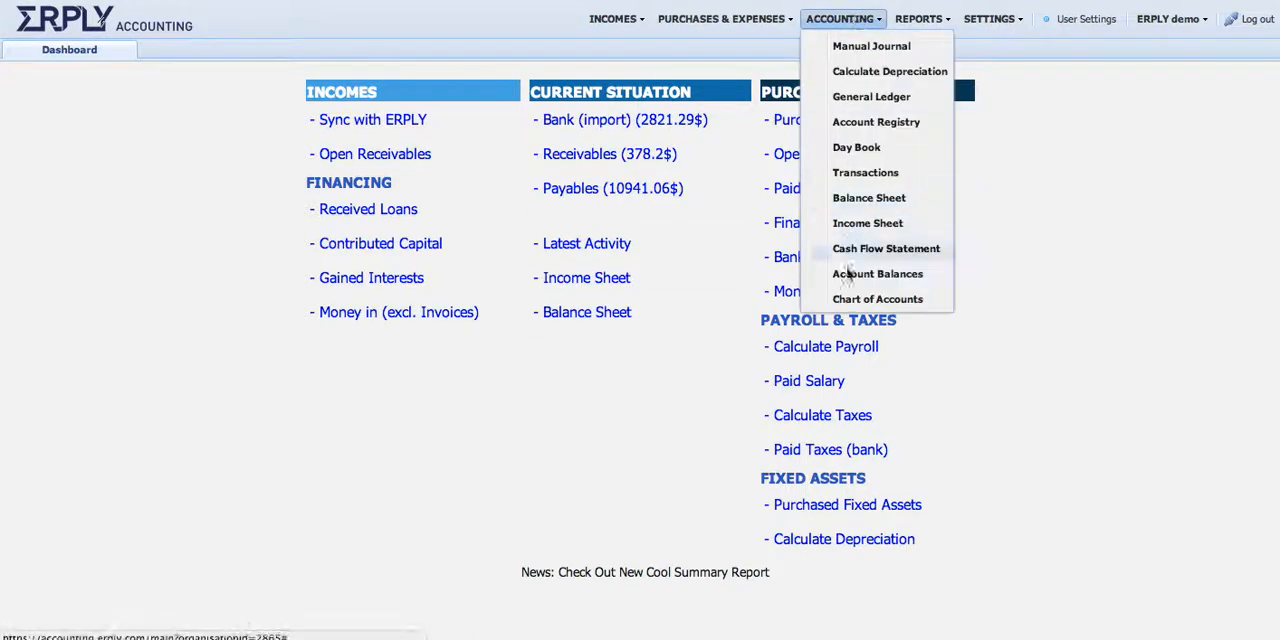
pyautogui.click(850, 298)
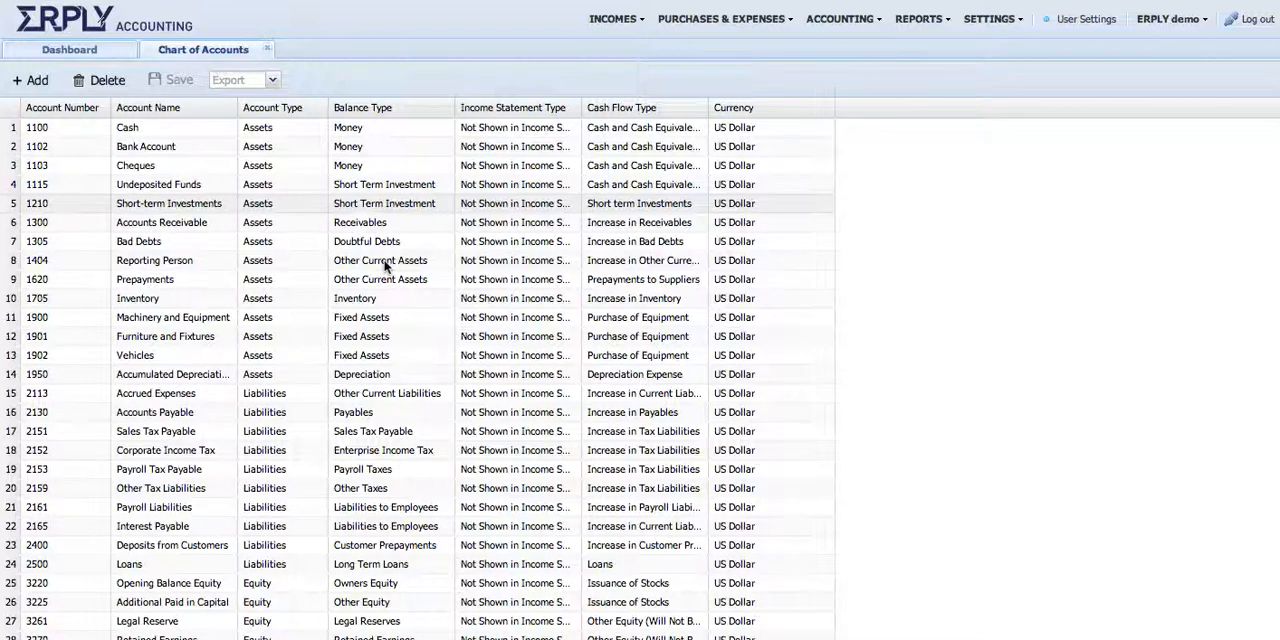
pyautogui.click(187, 150)
pyautogui.press('Return')
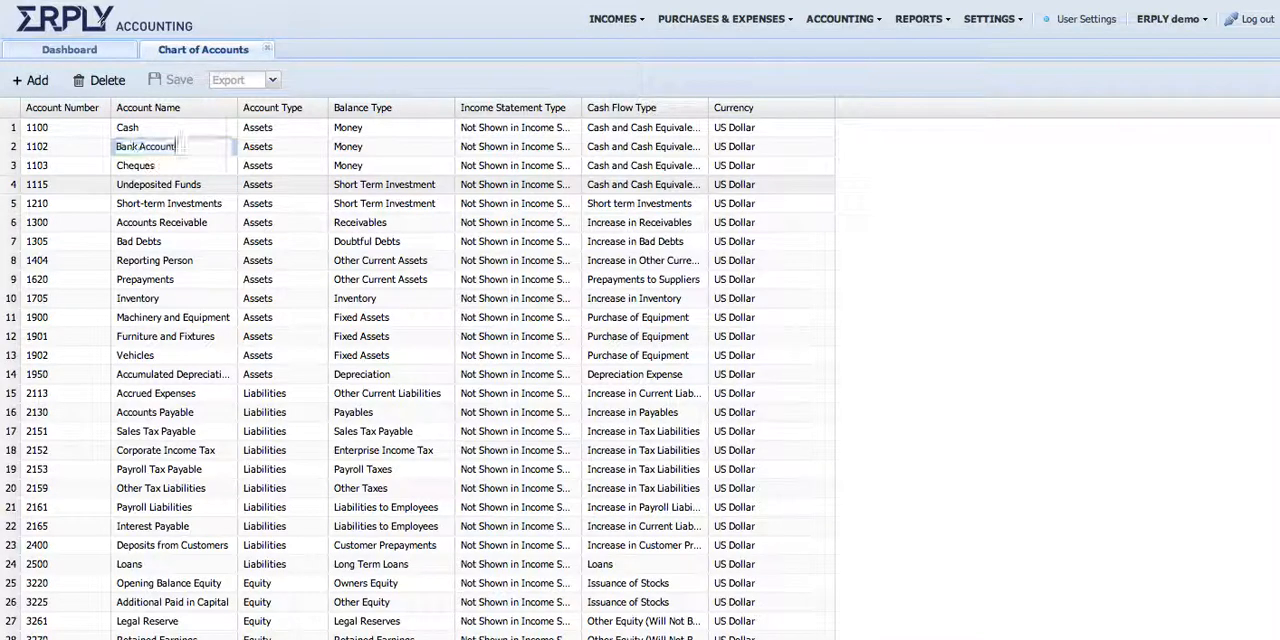
pyautogui.hotkey('alt', 'shift', 'Left')
pyautogui.hotkey('alt', 'shift', 'Left')
pyautogui.write('JPM')
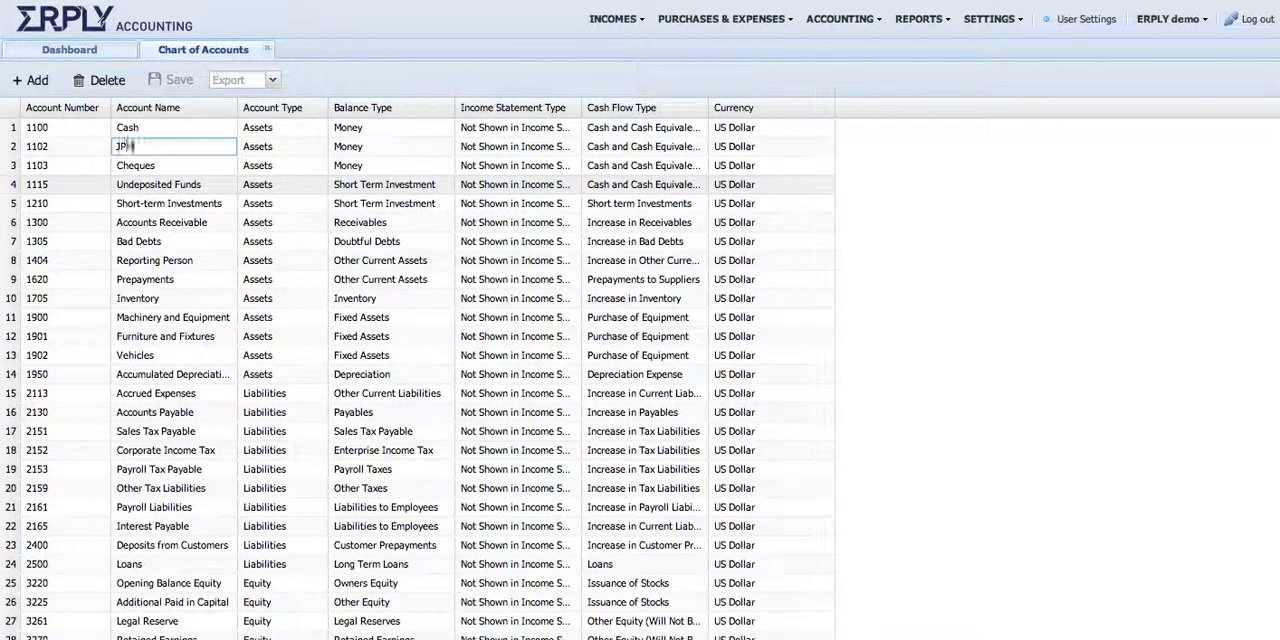
pyautogui.write(' Chase')
pyautogui.press('Return')
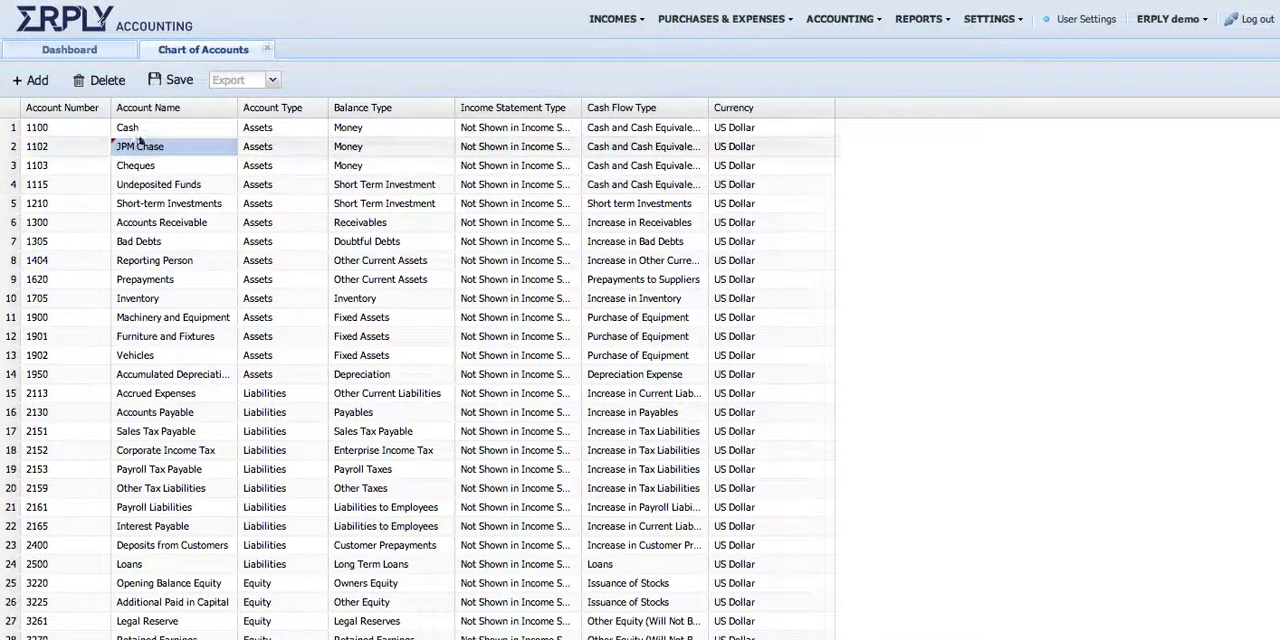
# Start a new ledger account with number 1101 and the name Wells Fargo
pyautogui.click(35, 80)
pyautogui.write('W')
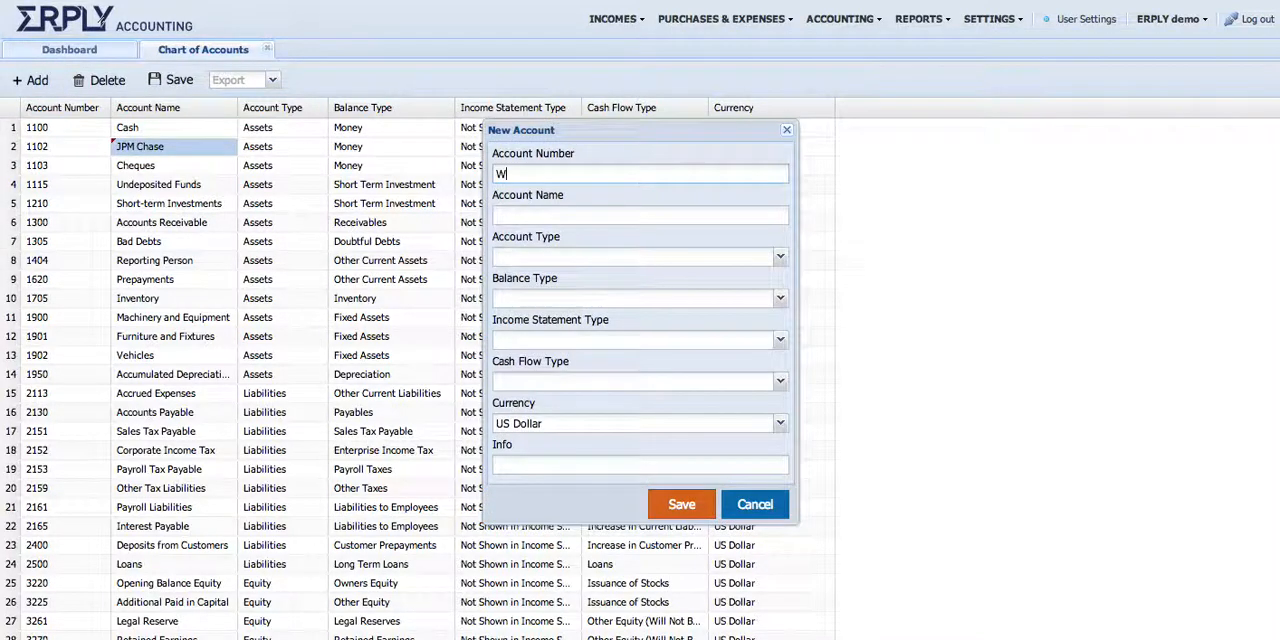
pyautogui.write('ell')
pyautogui.press('BackSpace')
pyautogui.press('BackSpace')
pyautogui.press('BackSpace')
pyautogui.press('BackSpace')
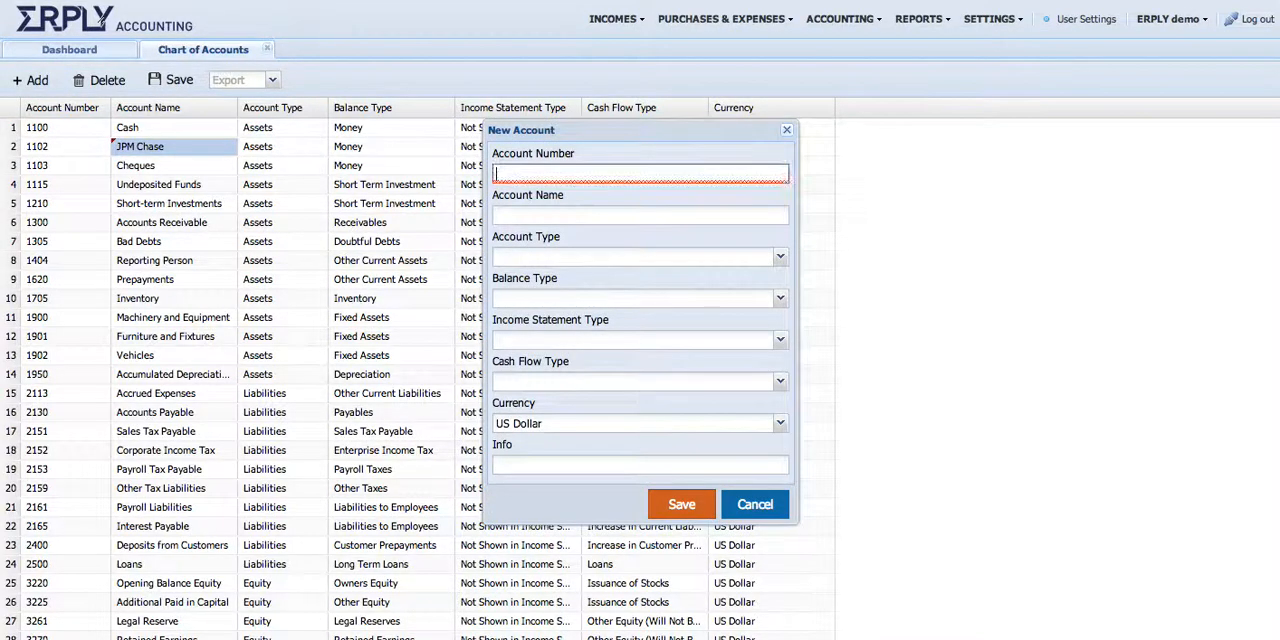
pyautogui.write('110')
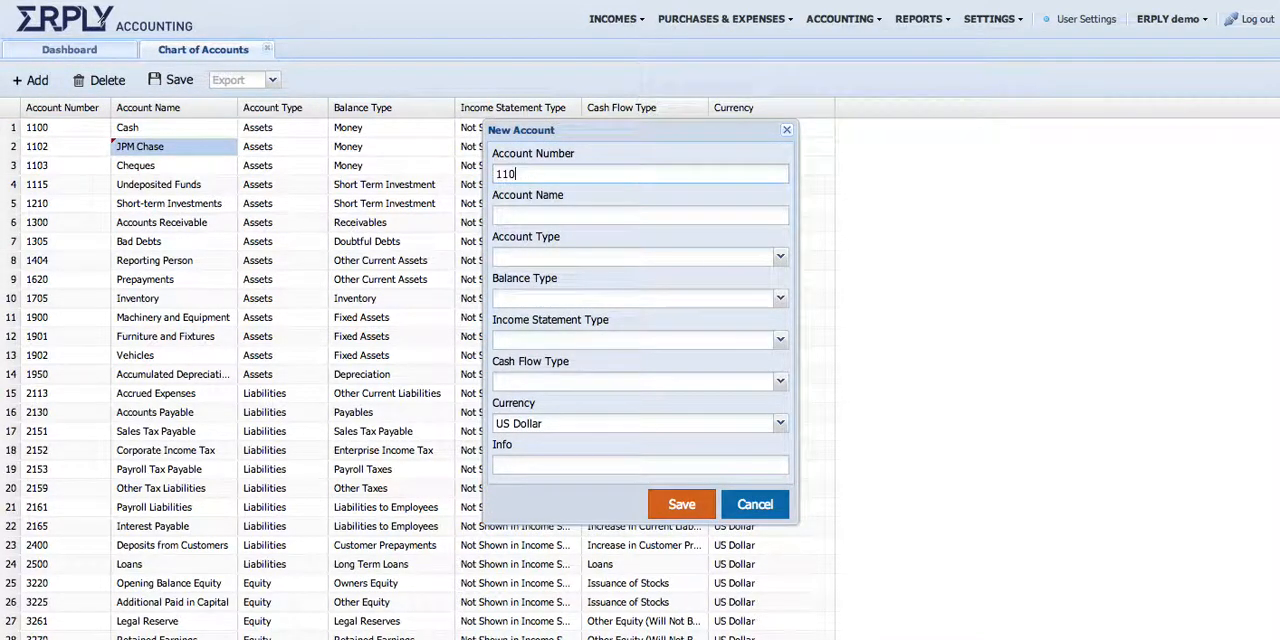
pyautogui.write('1')
pyautogui.press('Tab')
pyautogui.write('Wells ')
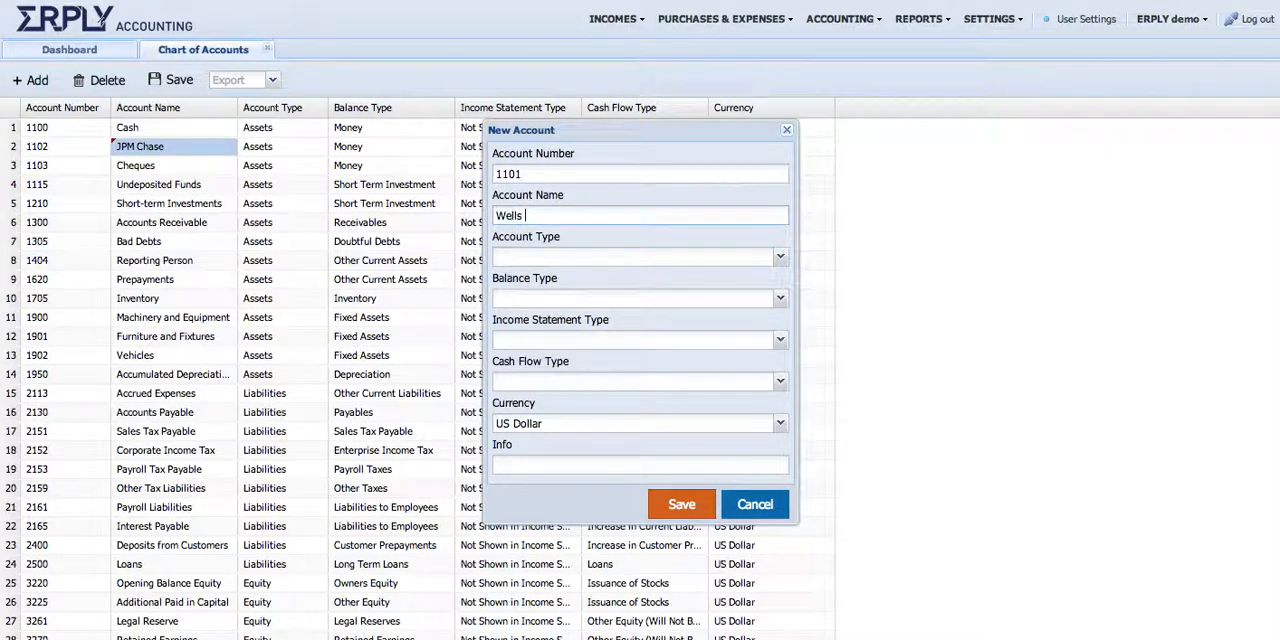
pyautogui.write('Fargo')
pyautogui.press('Tab')
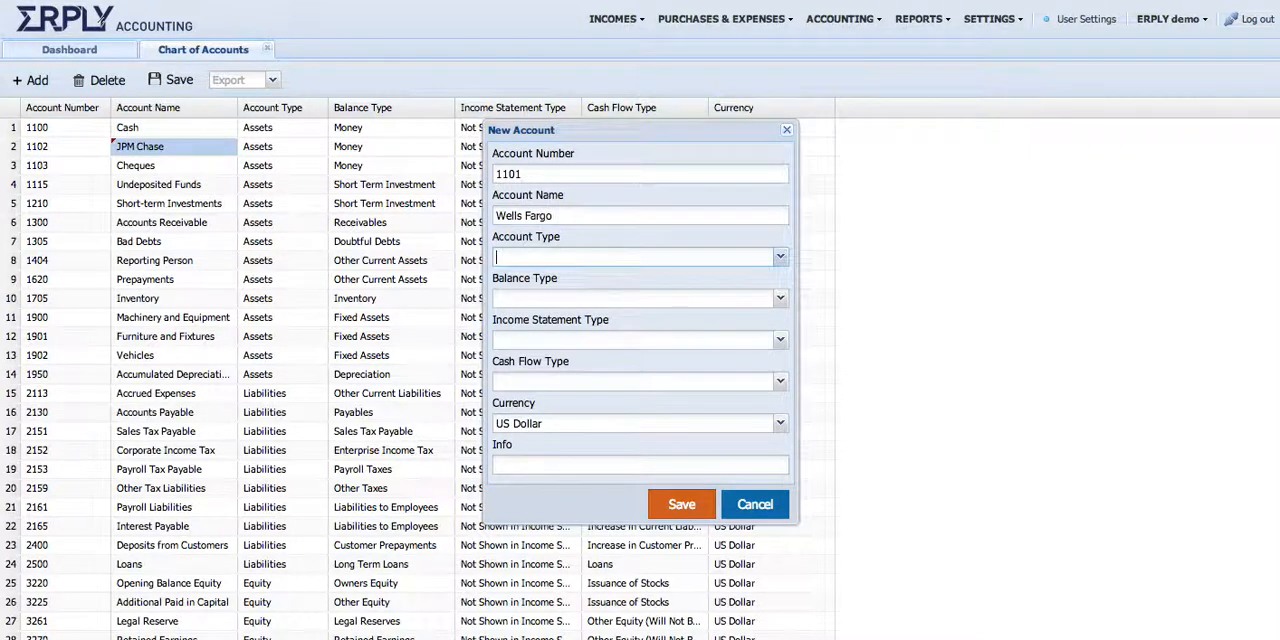
# Set the new account's type to Assets, balance type to Money and cash flow type to Cash and Cash Equivalents, and save it
pyautogui.press('Down')
pyautogui.press('Return')
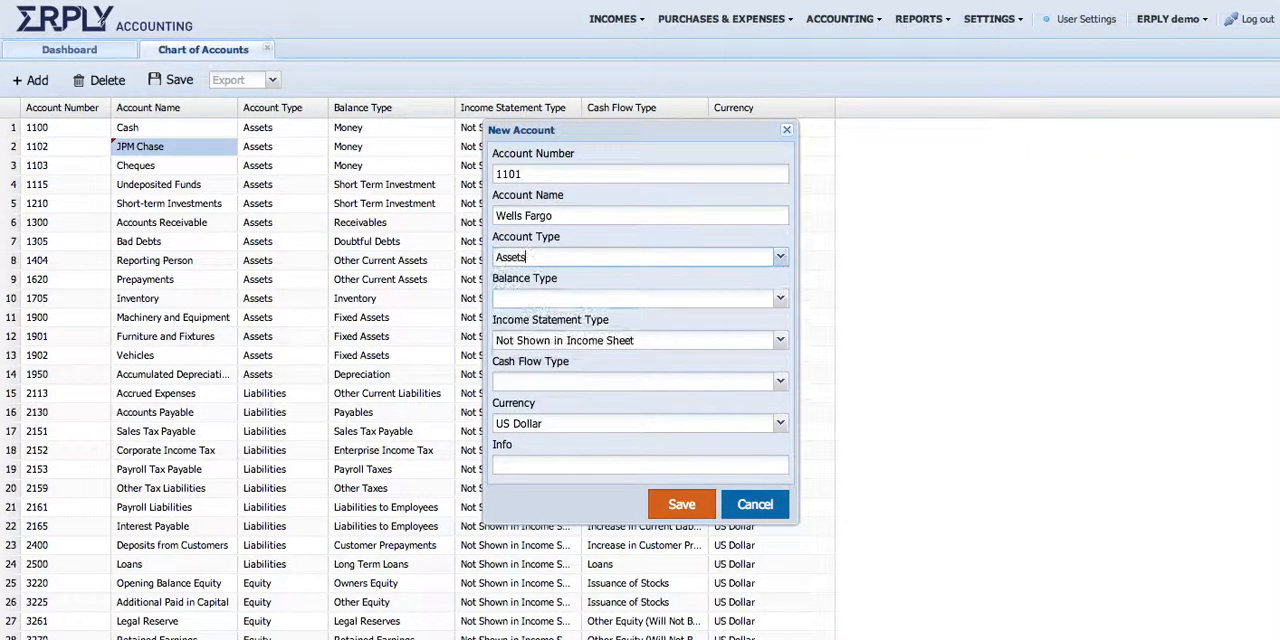
pyautogui.press('Tab')
pyautogui.press('Down')
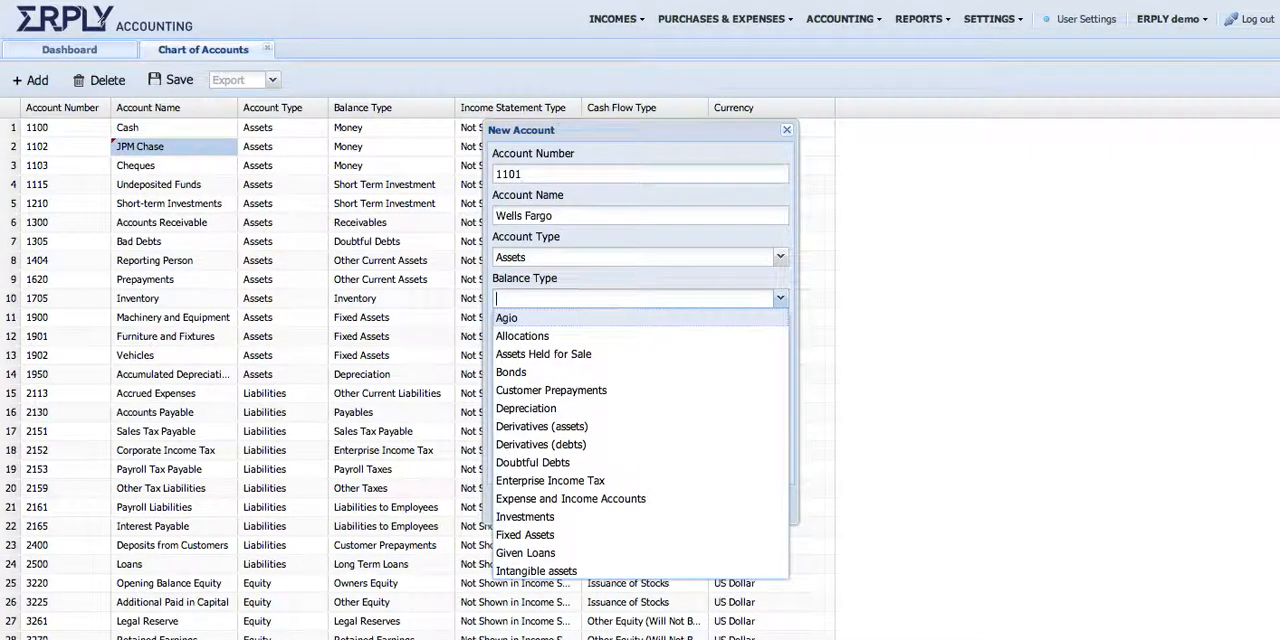
pyautogui.write('Money')
pyautogui.press('Tab')
pyautogui.press('Tab')
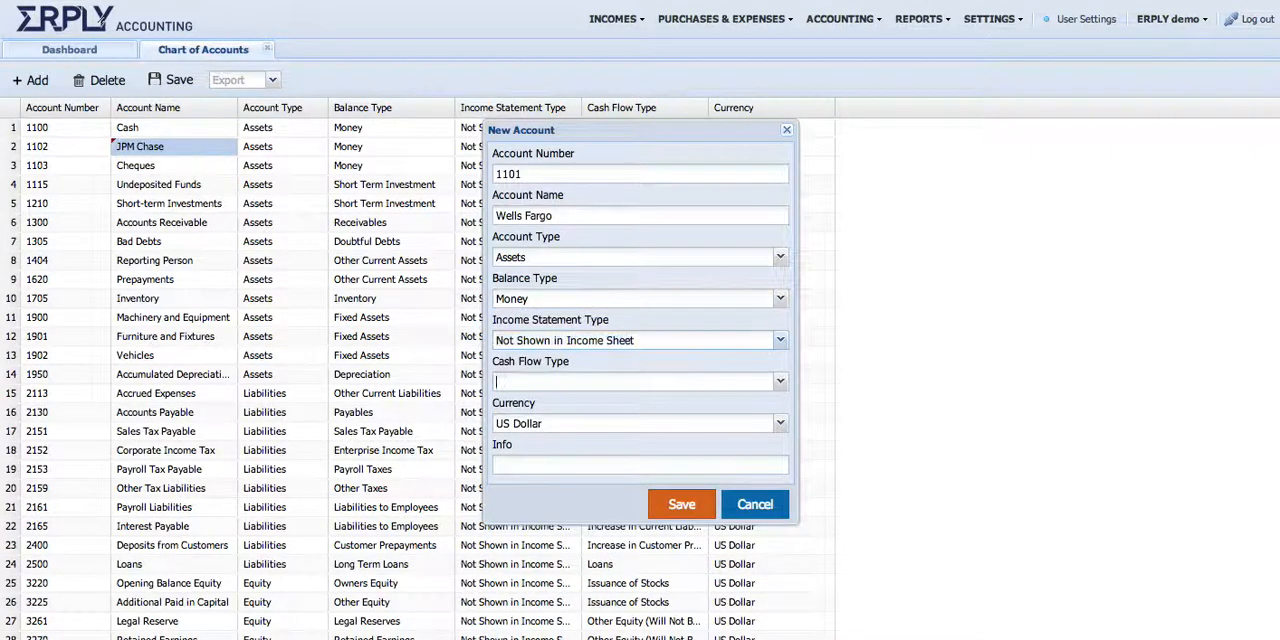
pyautogui.press('Down')
pyautogui.write('C')
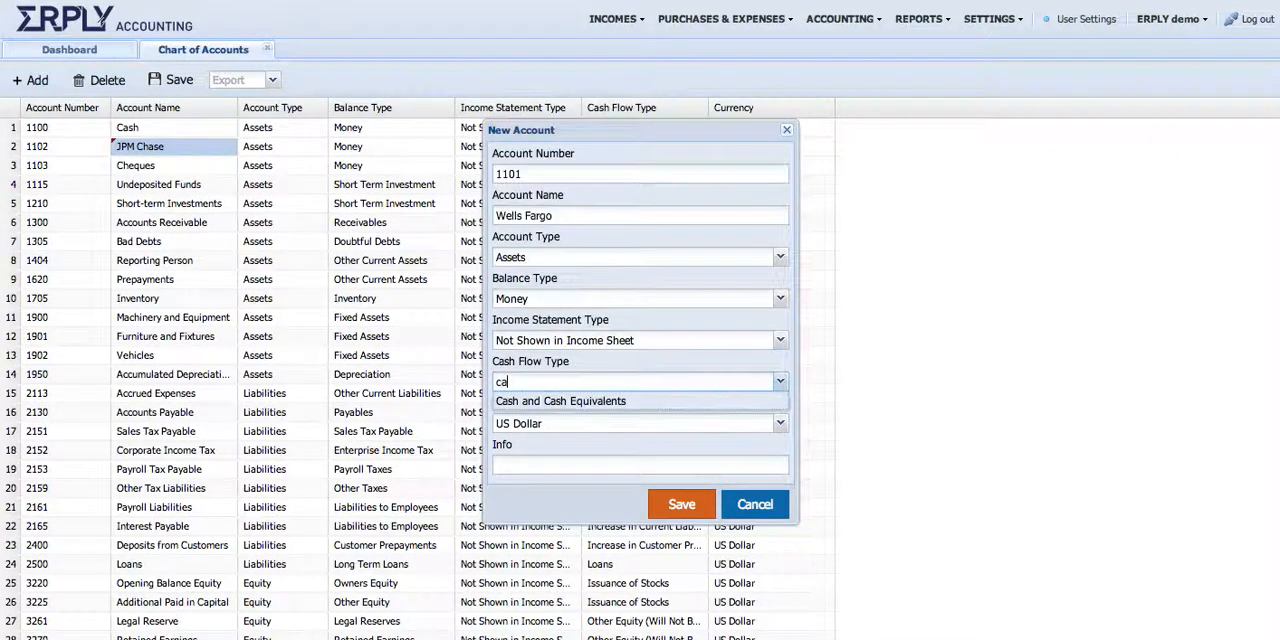
pyautogui.press('Return')
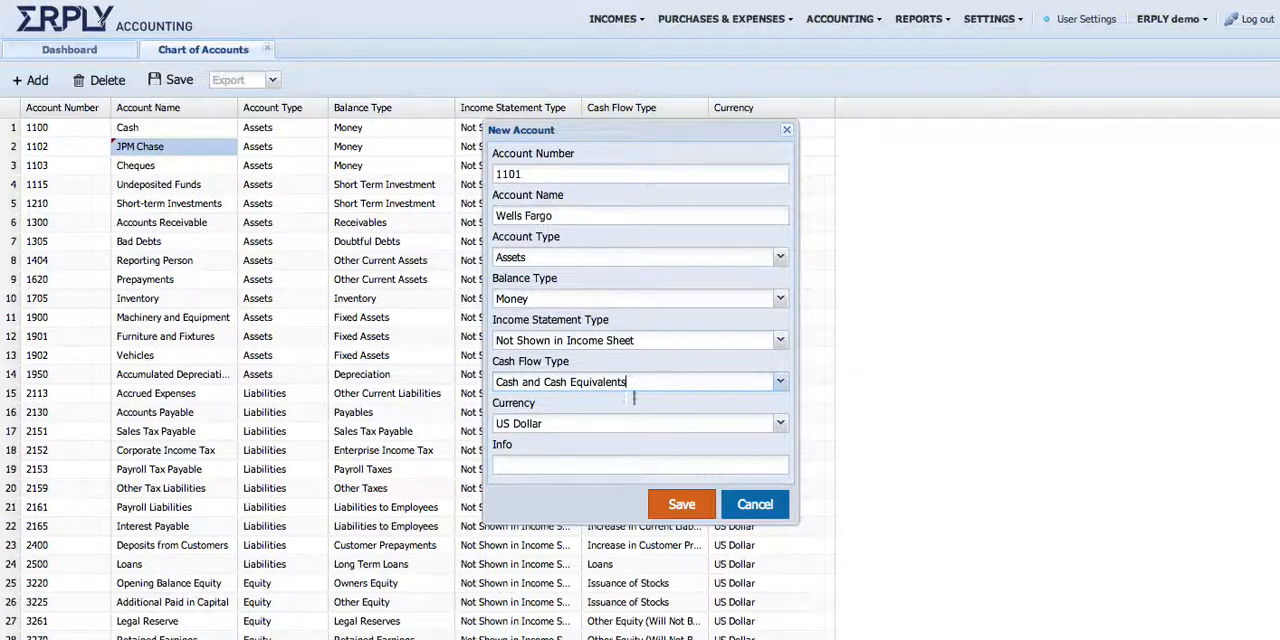
pyautogui.click(668, 503)
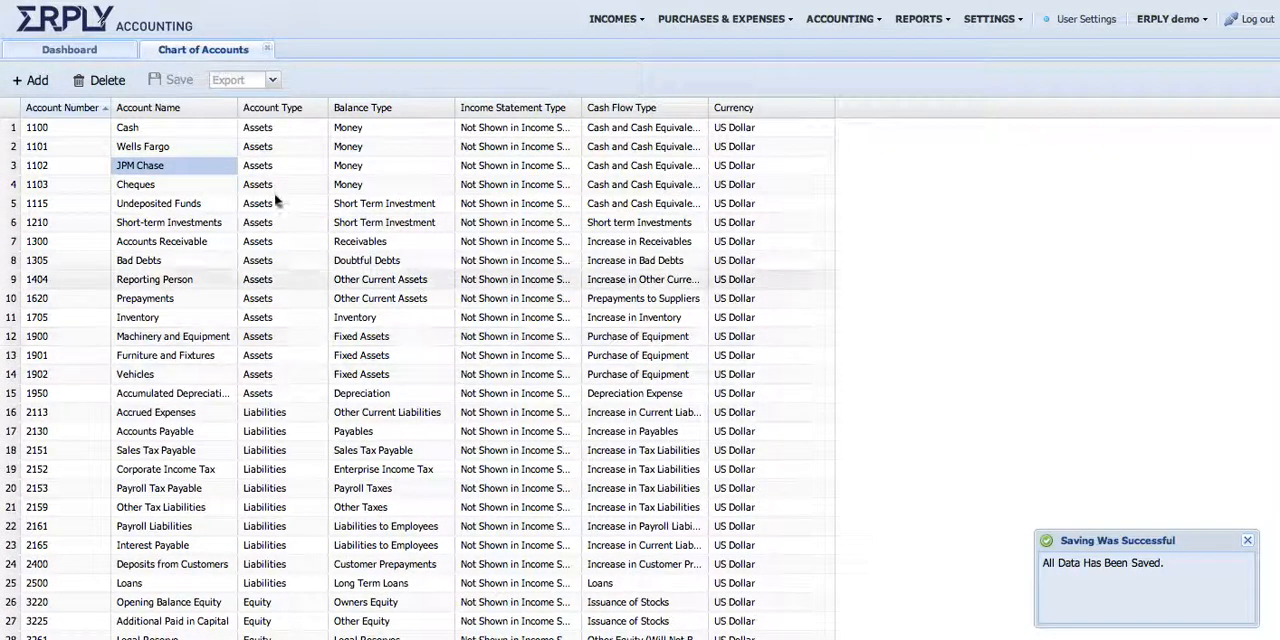
# Examine the account, balance, income statement and cash flow types assigned to the asset and liability accounts
pyautogui.click(277, 148)
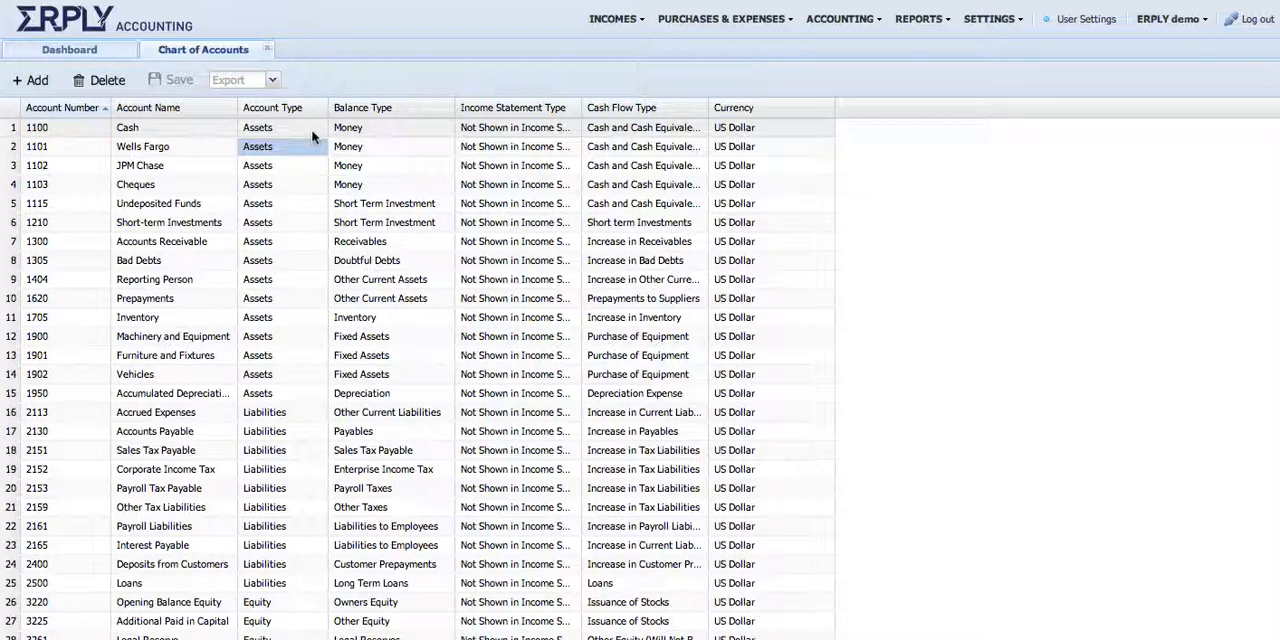
pyautogui.click(305, 128)
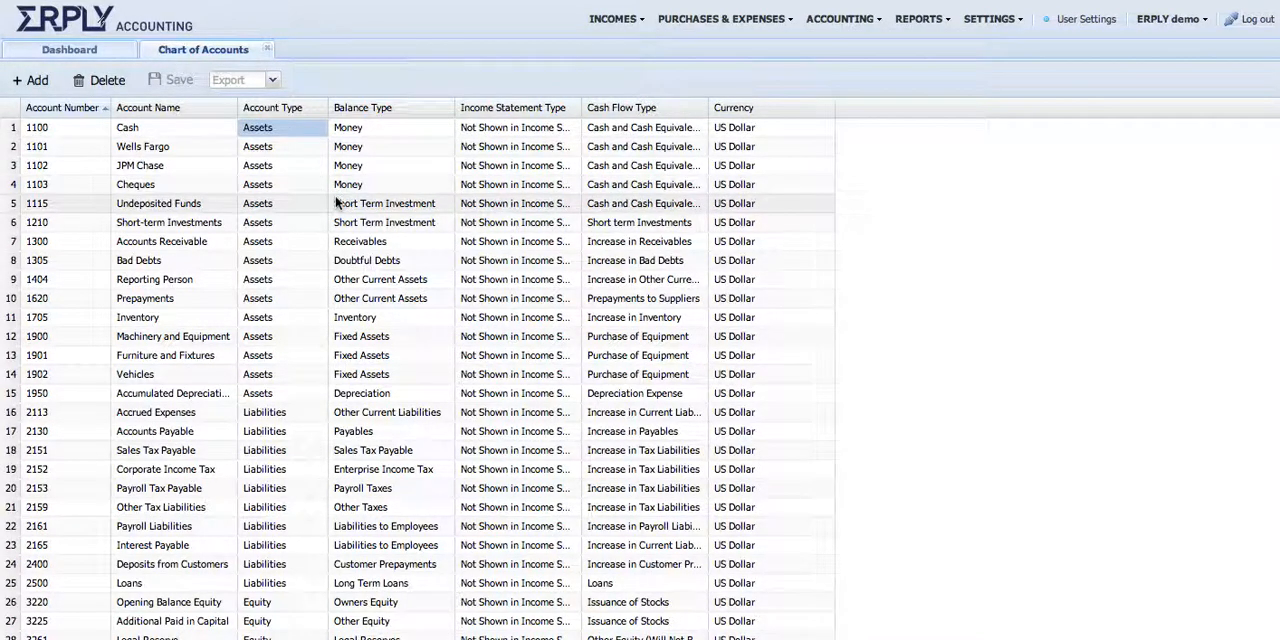
pyautogui.click(272, 415)
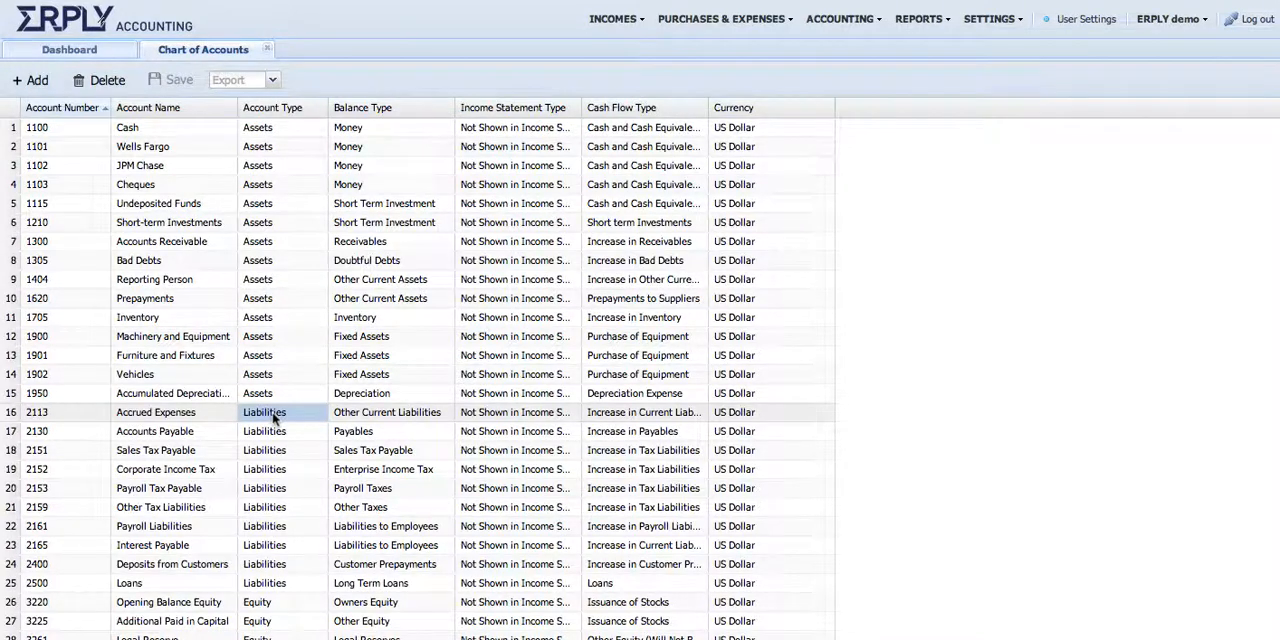
pyautogui.click(378, 298)
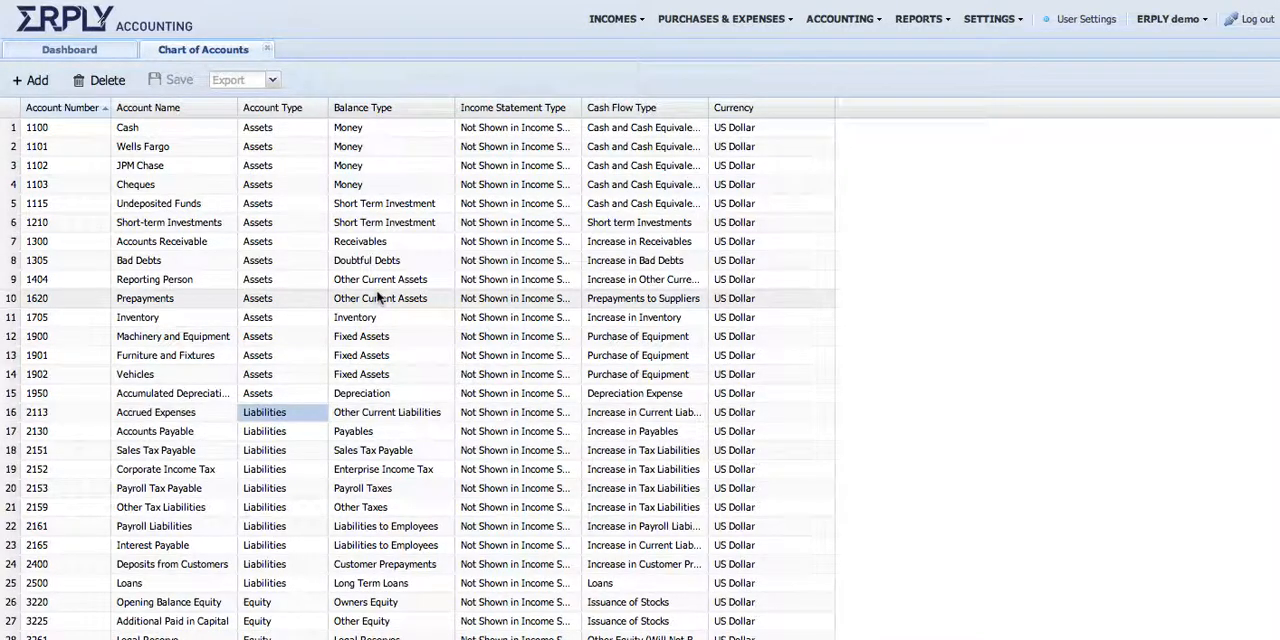
pyautogui.click(285, 193)
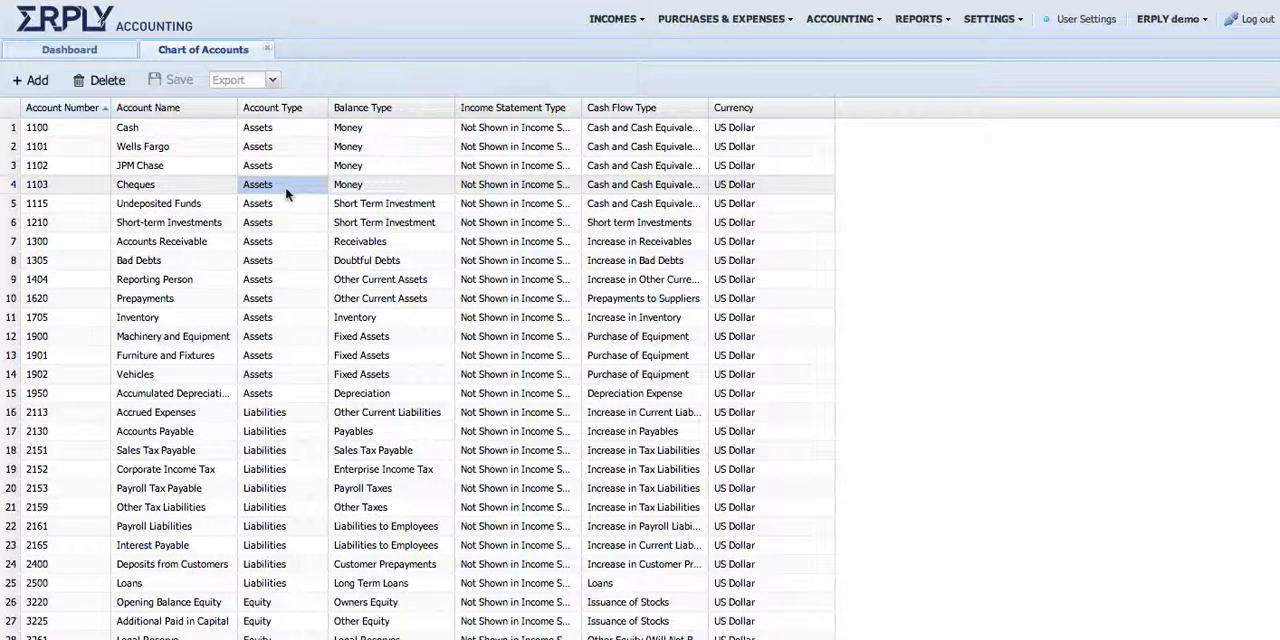
pyautogui.click(406, 163)
pyautogui.click(508, 175)
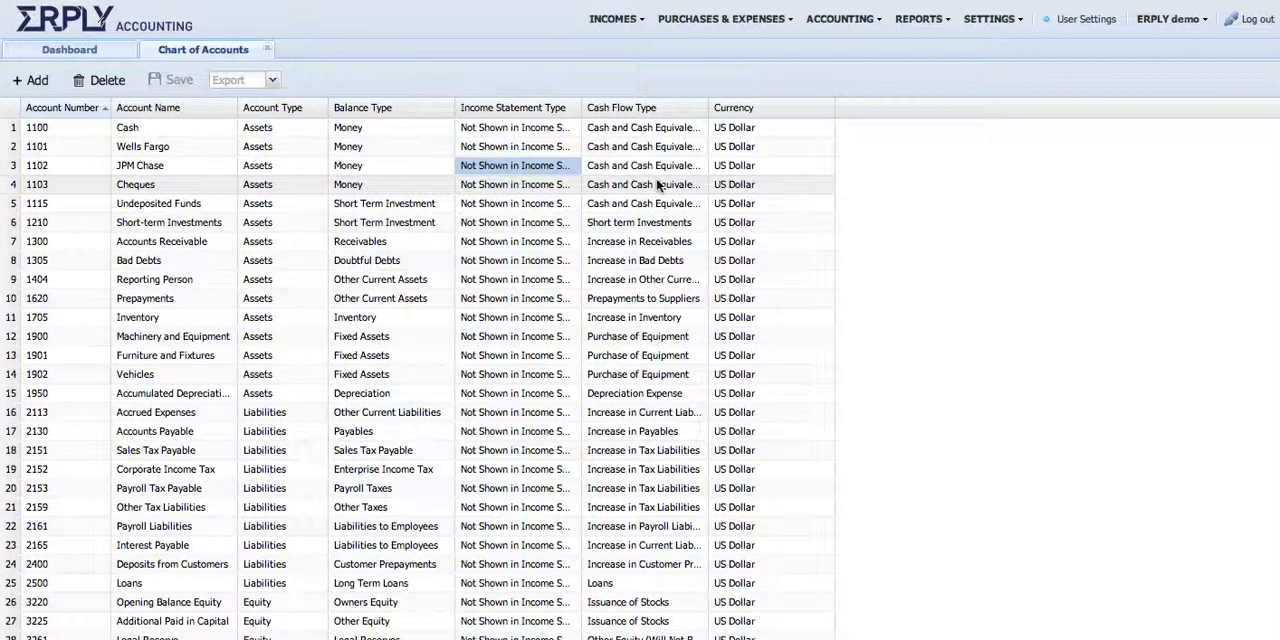
pyautogui.click(641, 183)
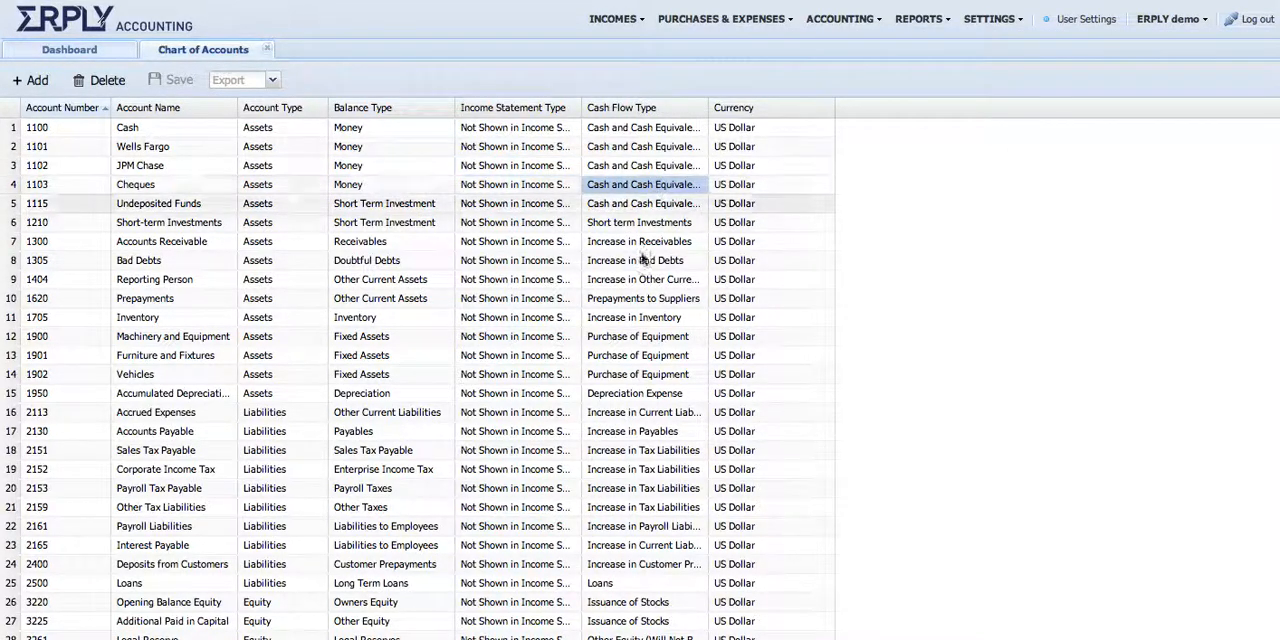
# Open the Balance Sheet report and compare its lines with the balance types in the chart of accounts
pyautogui.click(840, 19)
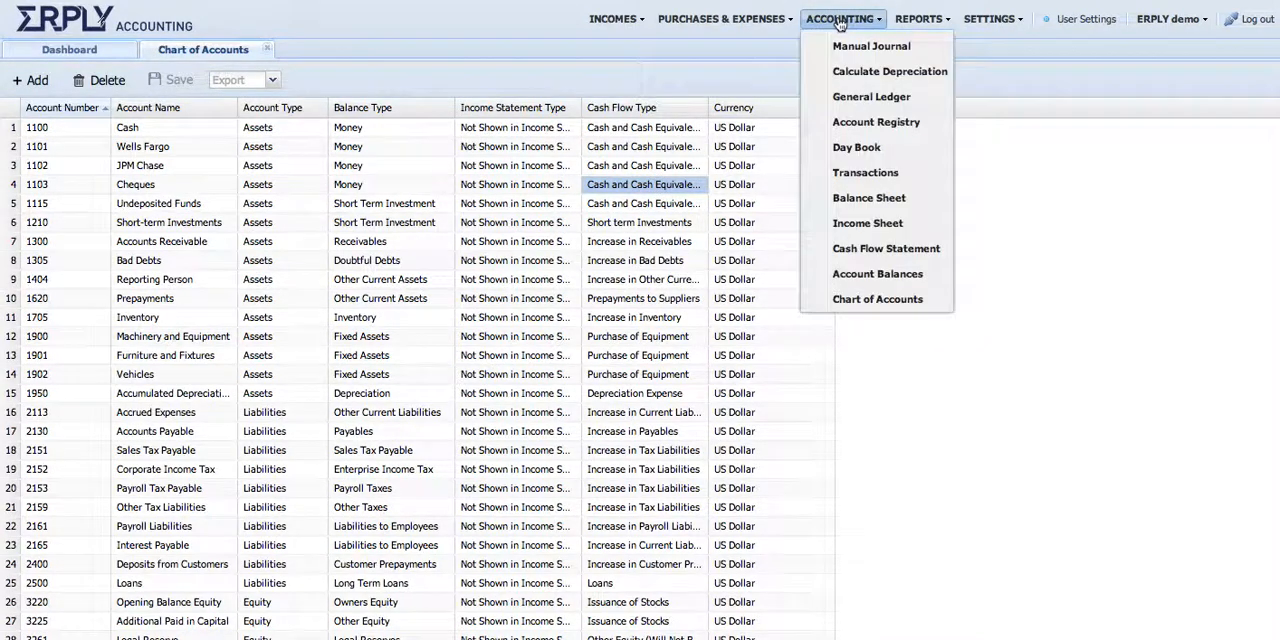
pyautogui.click(869, 198)
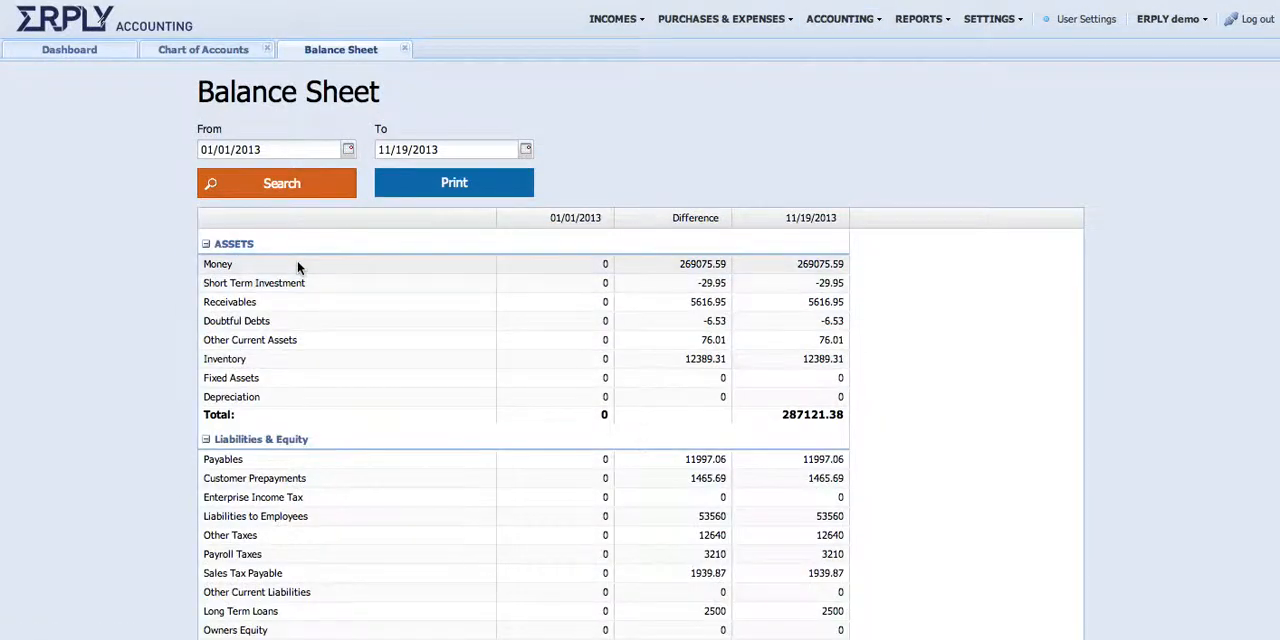
pyautogui.click(228, 50)
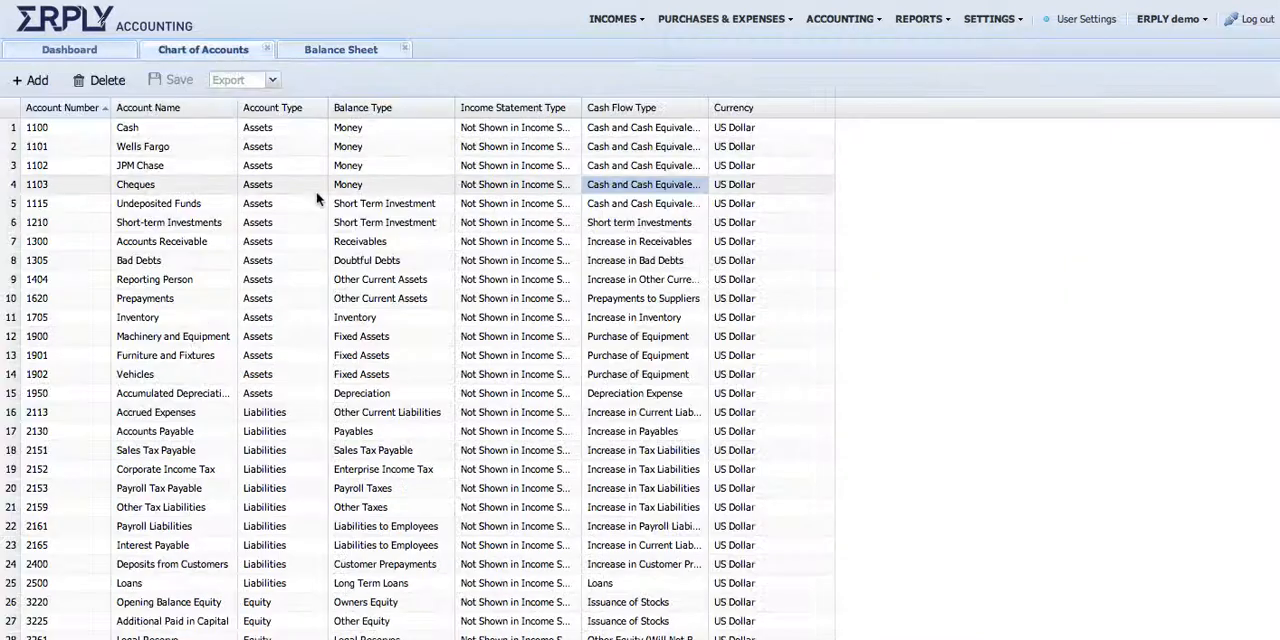
pyautogui.click(350, 128)
pyautogui.click(362, 168)
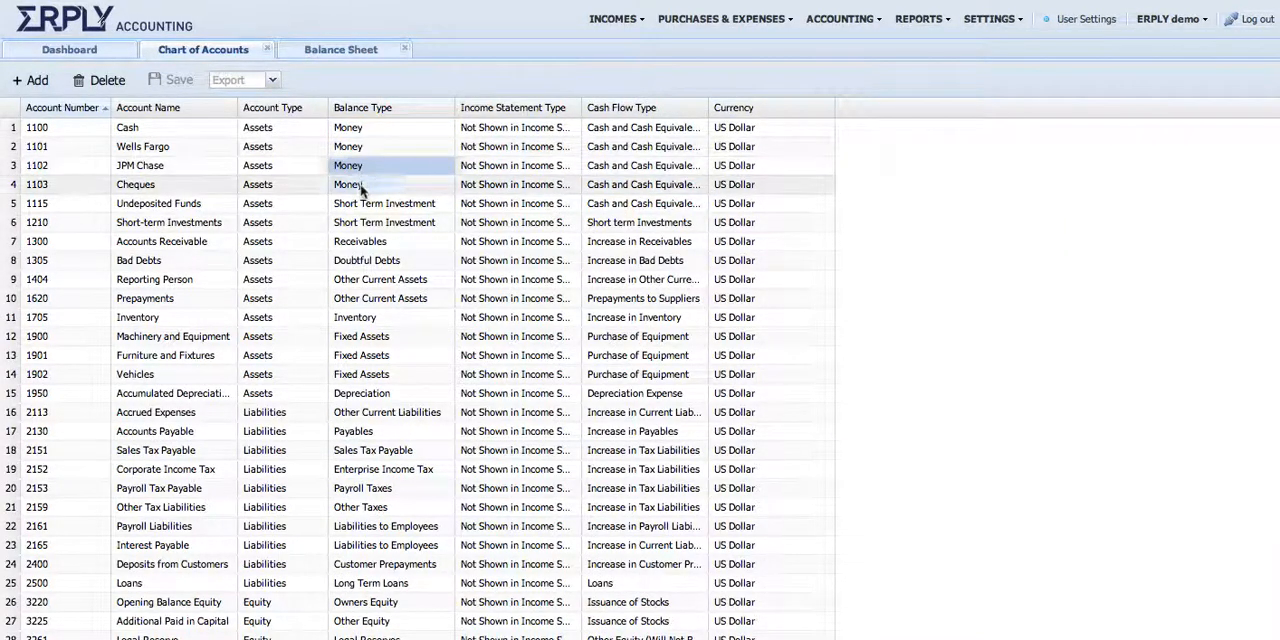
pyautogui.click(362, 187)
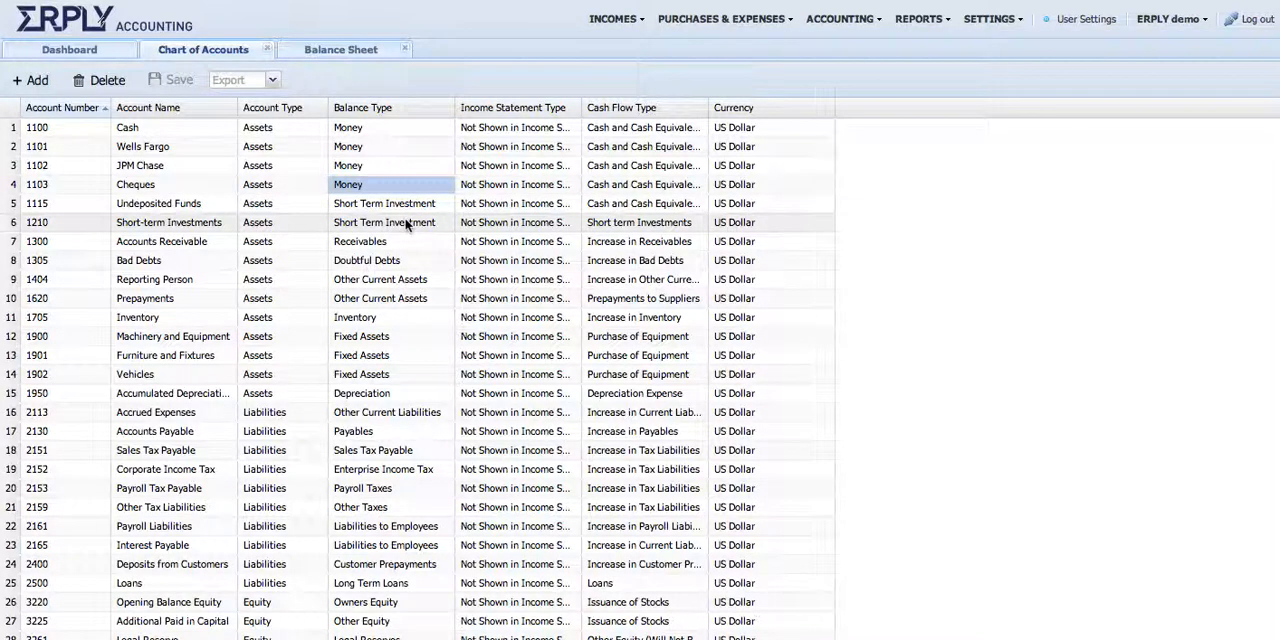
pyautogui.click(343, 52)
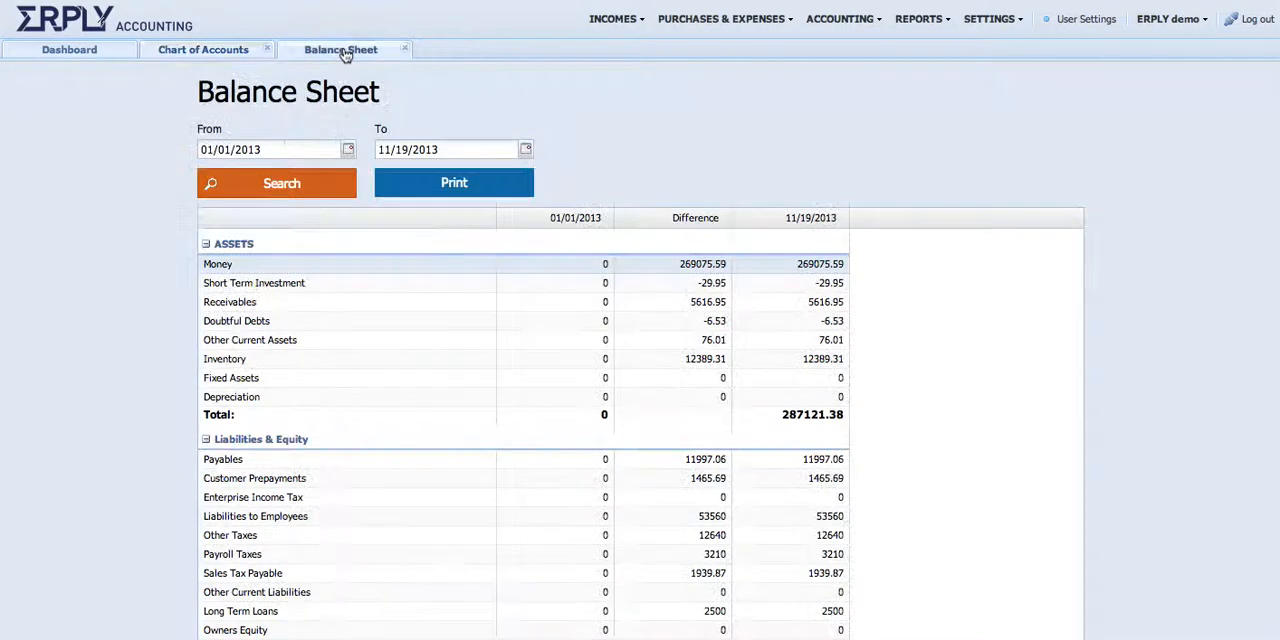
pyautogui.click(199, 52)
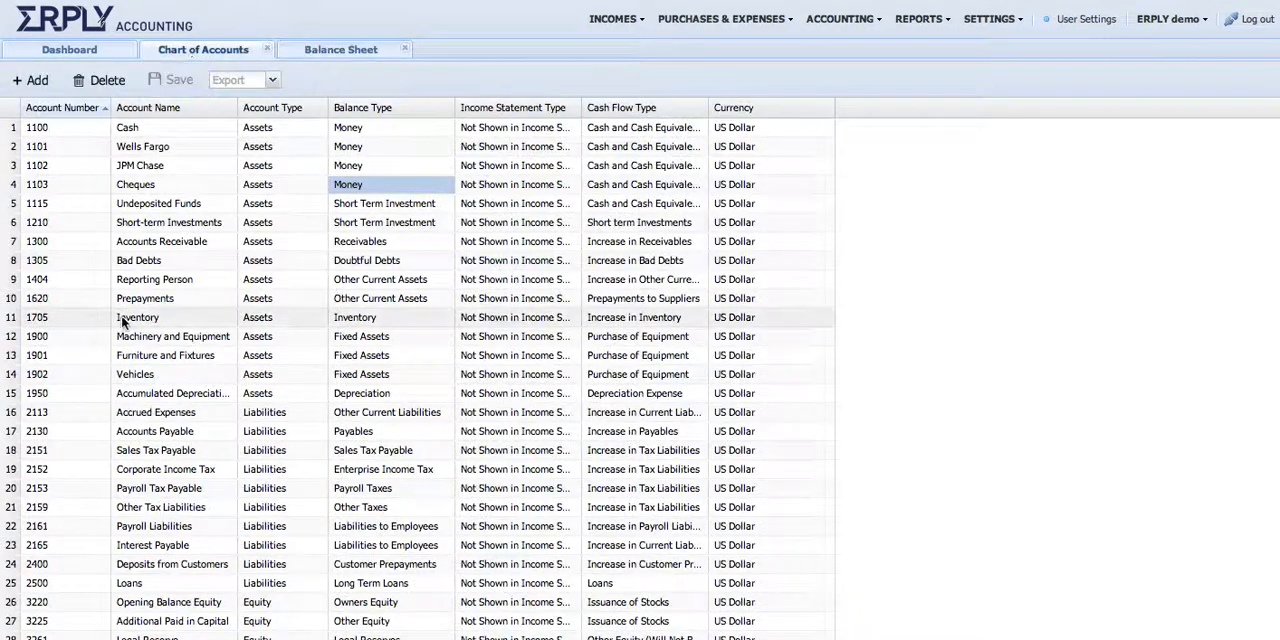
pyautogui.click(363, 205)
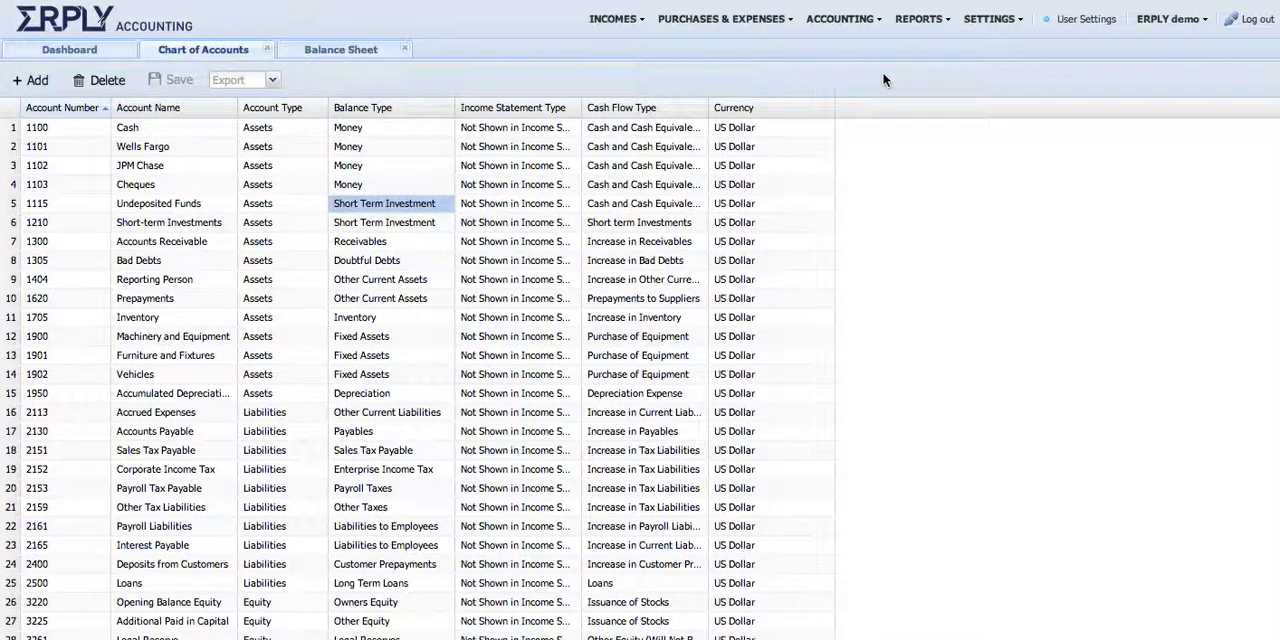
# Open the System Accounts list from the Initial Data settings
pyautogui.click(1004, 21)
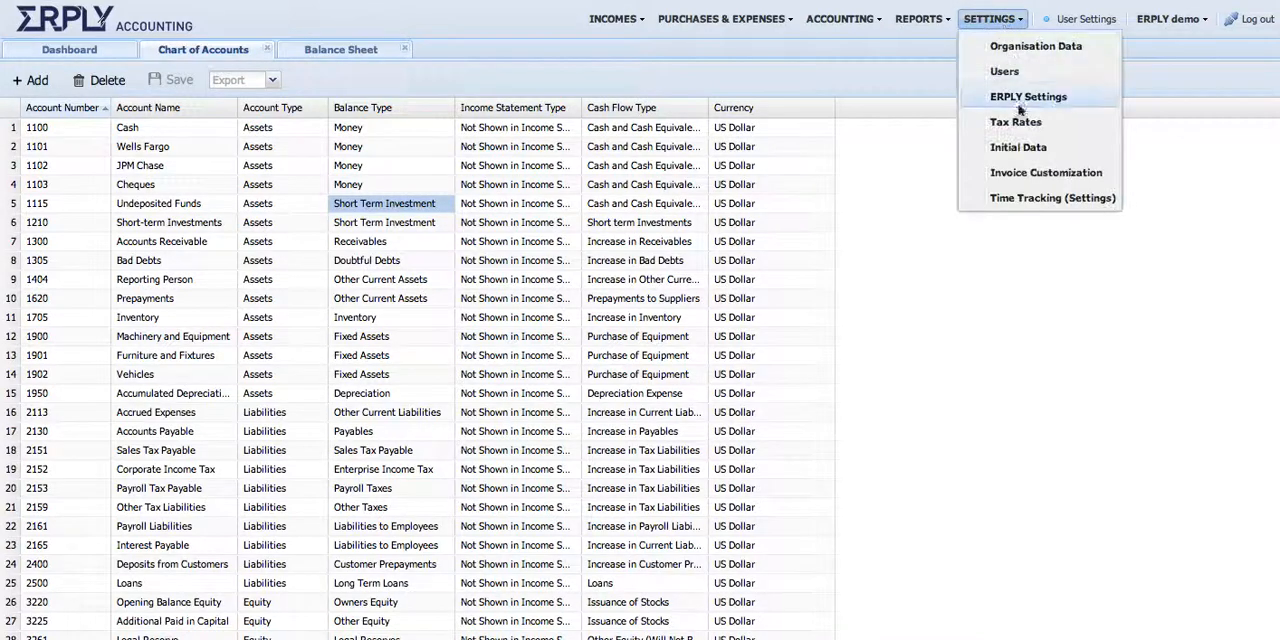
pyautogui.click(1018, 149)
pyautogui.click(951, 164)
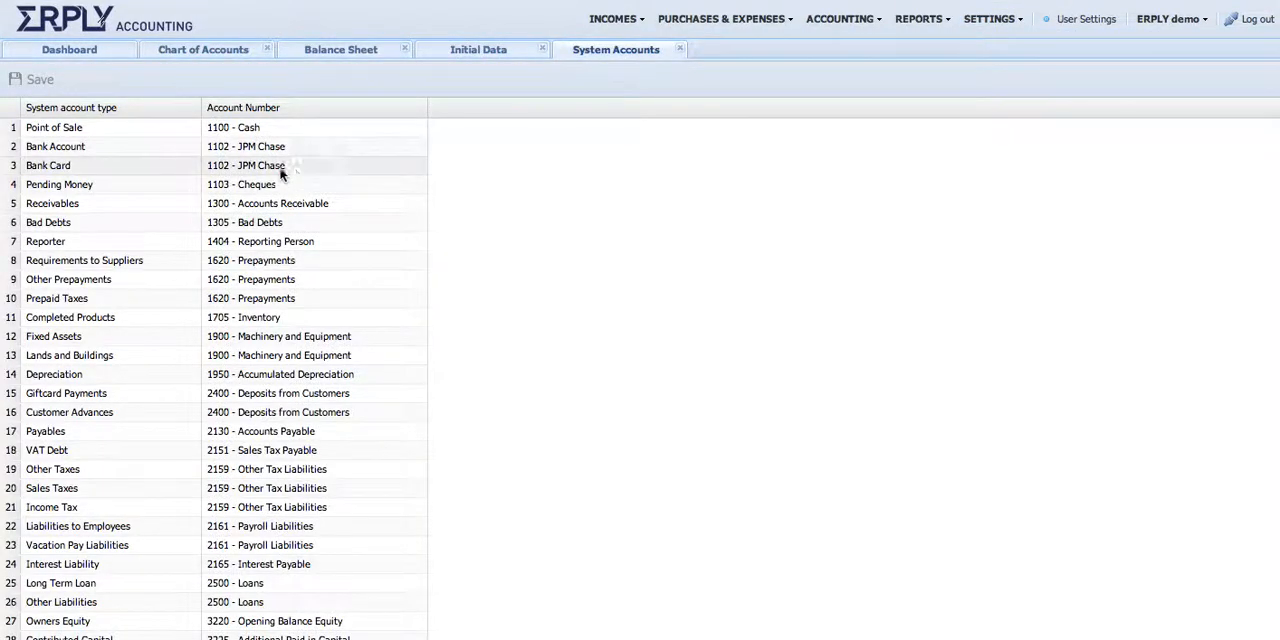
# Examine which account numbers are assigned to the Bank Account, Bank Card, Pending Money and Receivables system account types
pyautogui.click(136, 186)
pyautogui.press('Up')
pyautogui.press('Up')
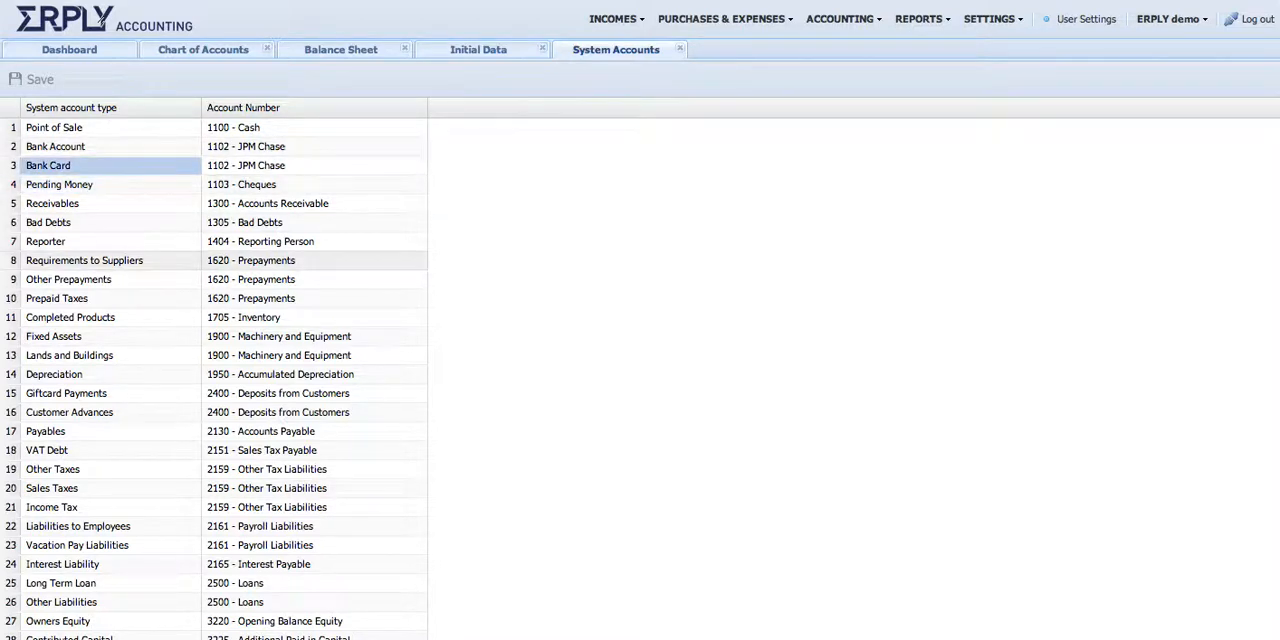
pyautogui.click(278, 150)
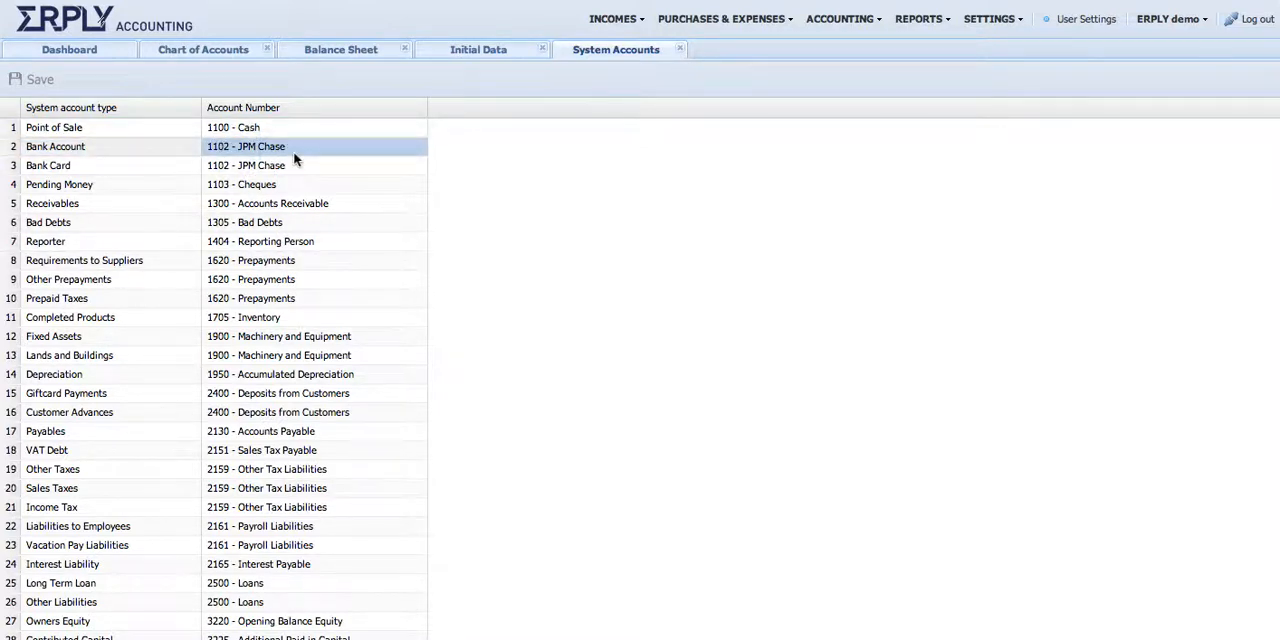
pyautogui.click(82, 205)
pyautogui.click(295, 207)
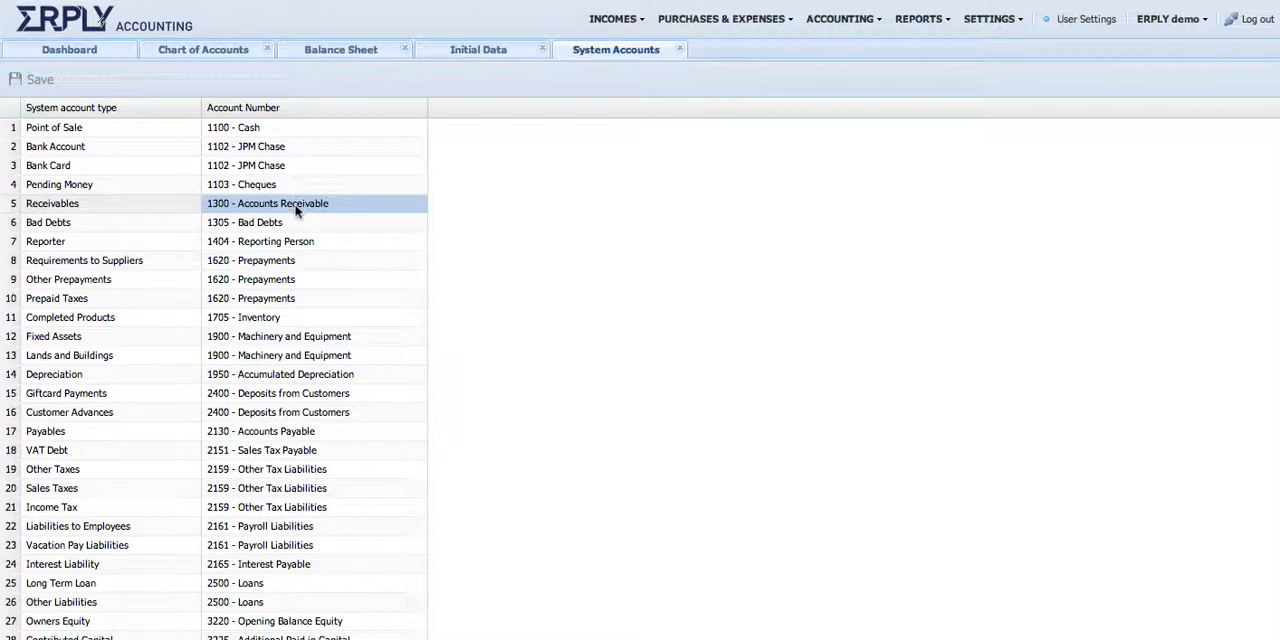
# Compare the system account assignments with the chart of accounts, checking the Inventory and Machinery and Equipment accounts
pyautogui.click(231, 52)
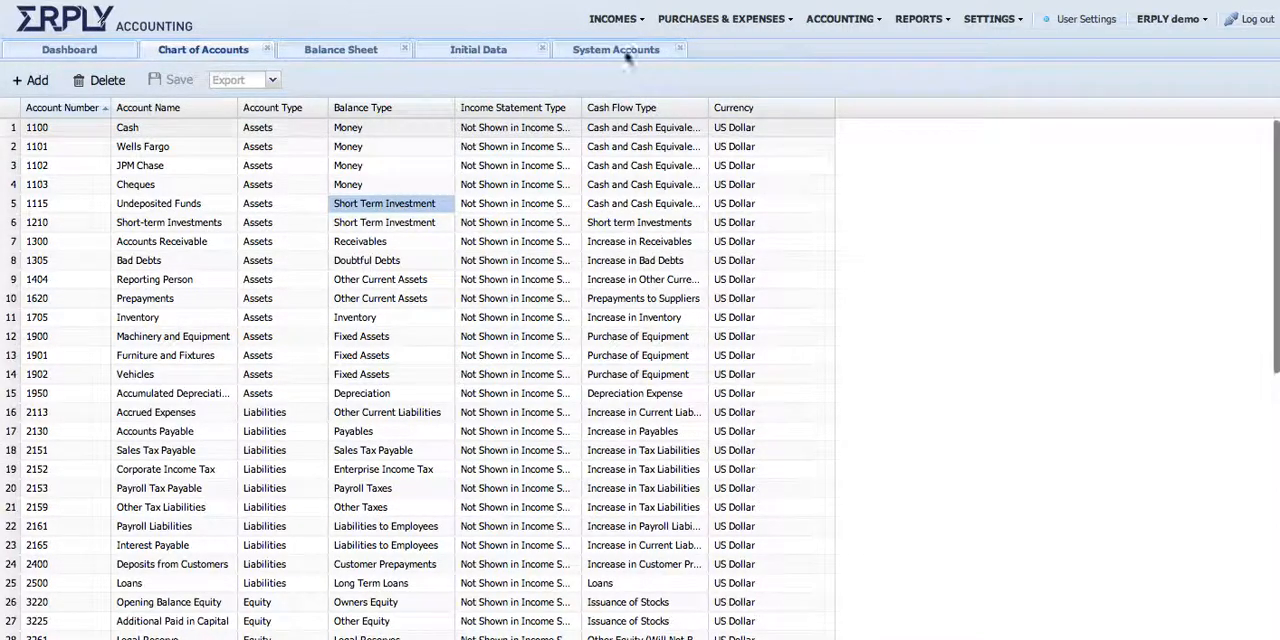
pyautogui.click(592, 50)
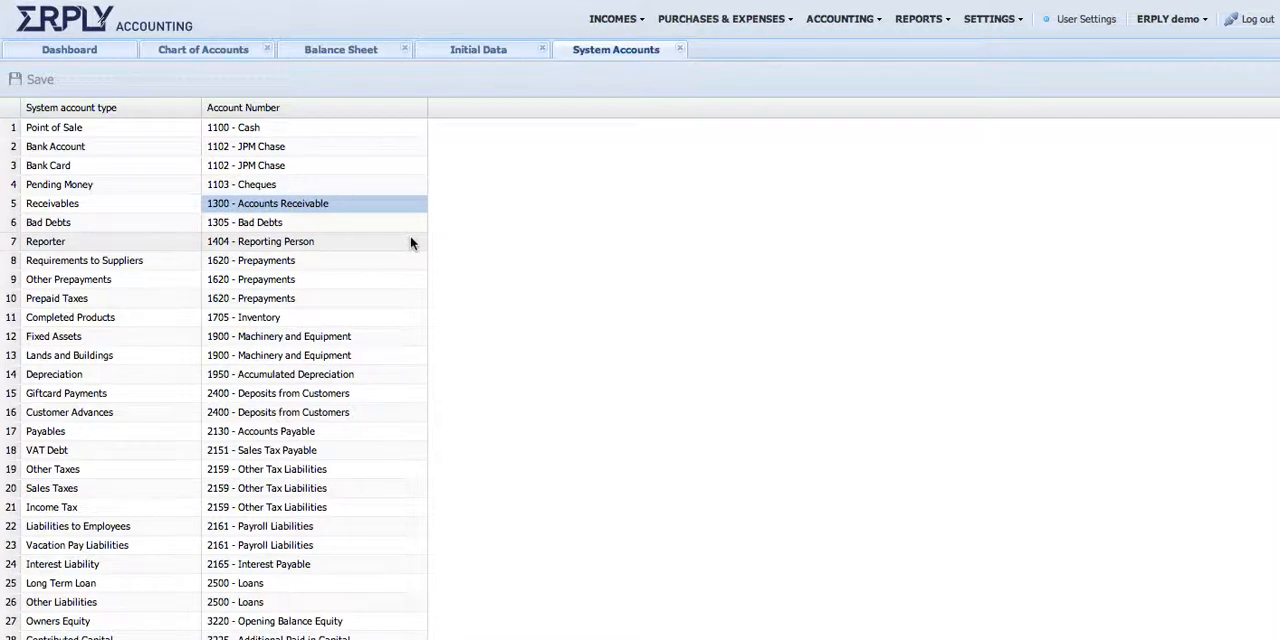
pyautogui.click(246, 56)
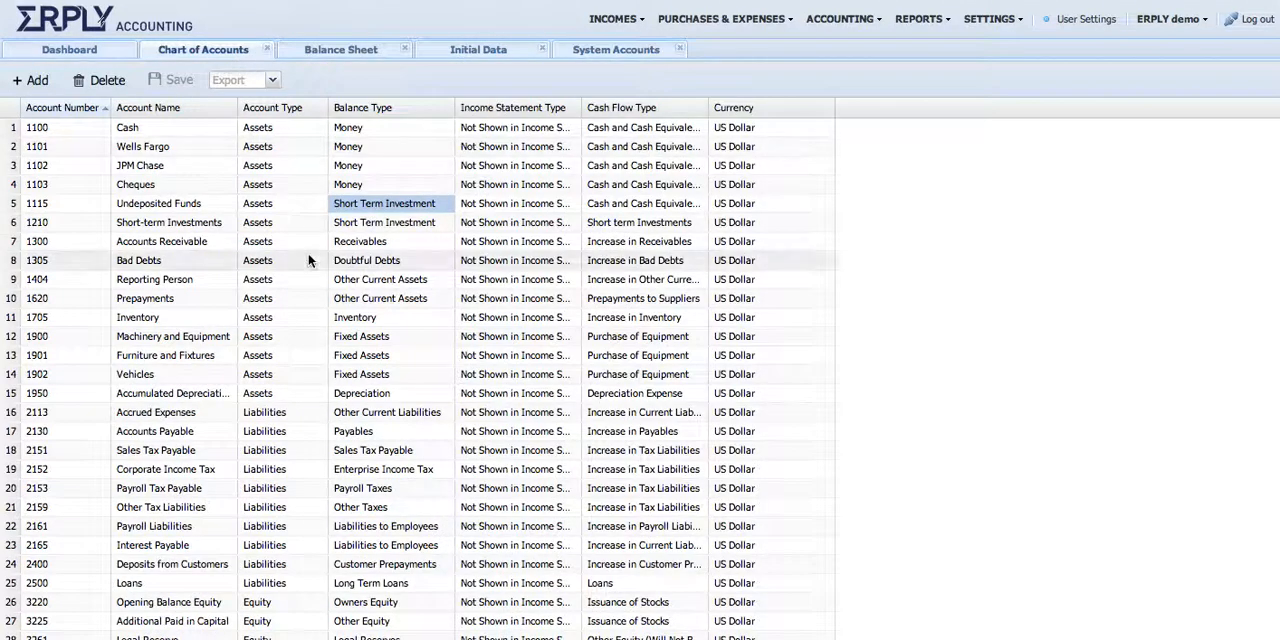
pyautogui.click(258, 343)
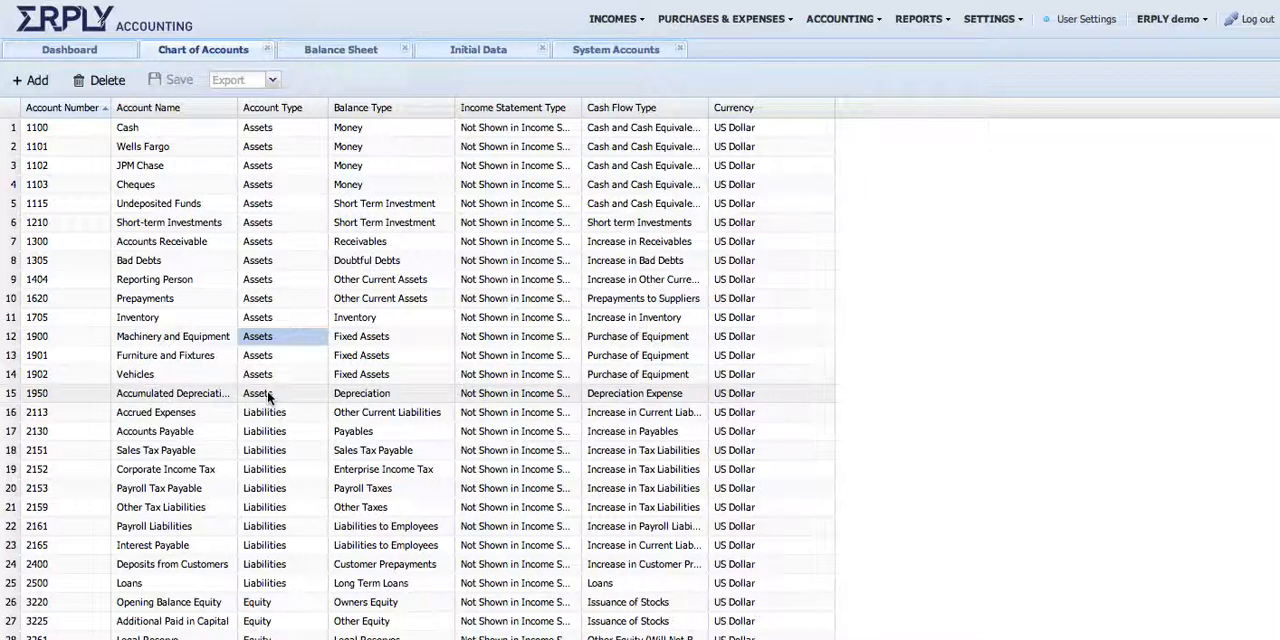
pyautogui.press('Up')
pyautogui.press('Left')
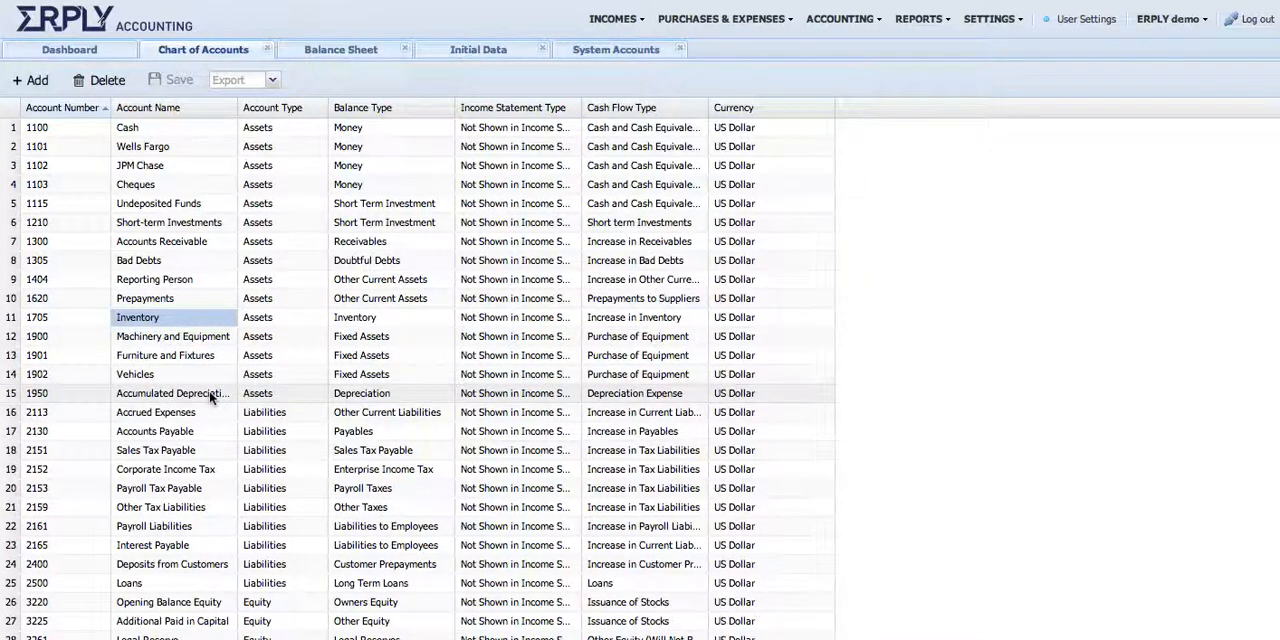
# View a blank Purchase Invoice form from the dashboard and close it without saving
pyautogui.click(67, 52)
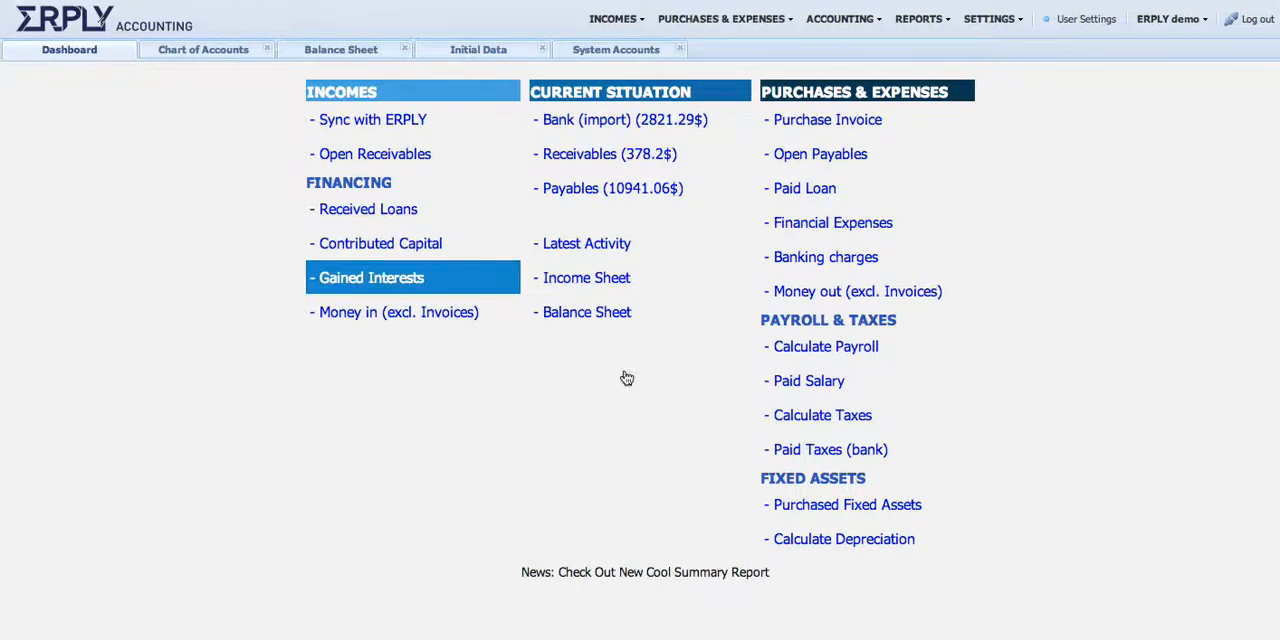
pyautogui.click(832, 118)
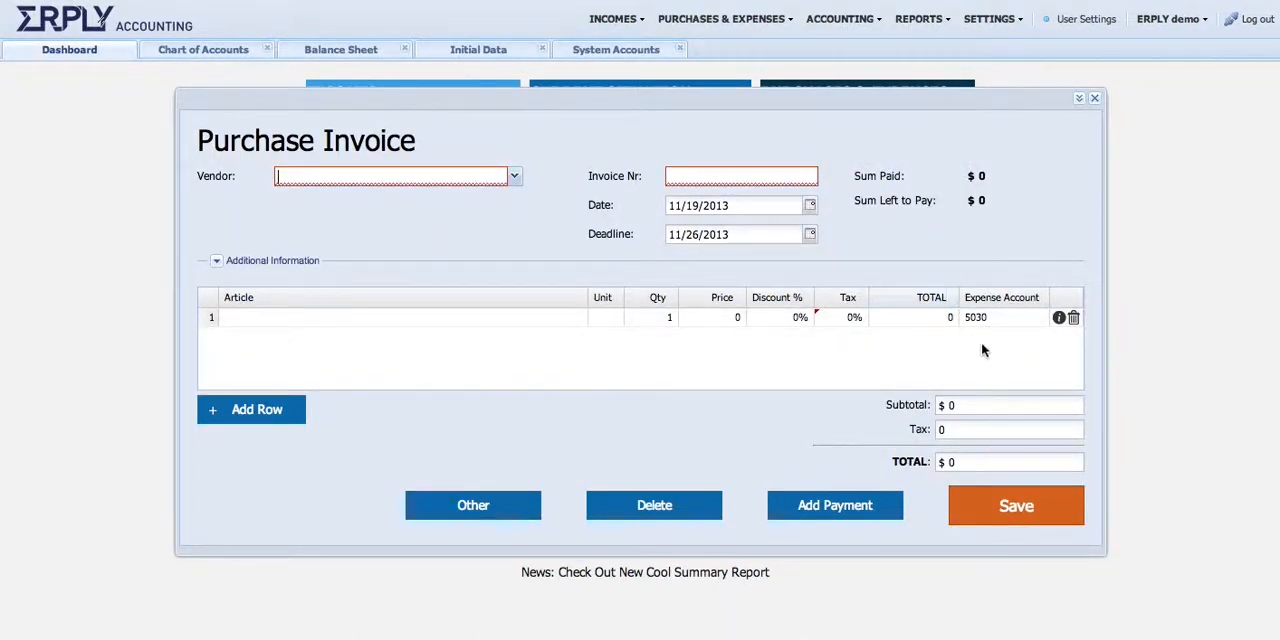
pyautogui.click(1095, 99)
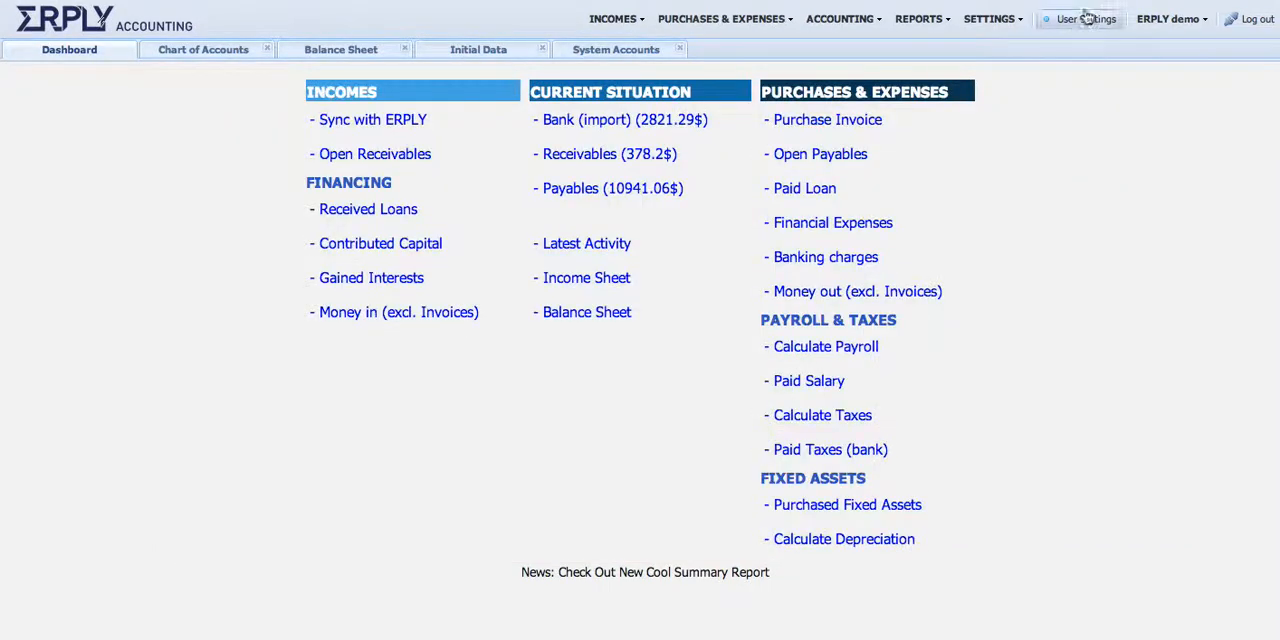
# Review the language, accountant and extra information bar options in the user settings, and close them without saving
pyautogui.click(1081, 25)
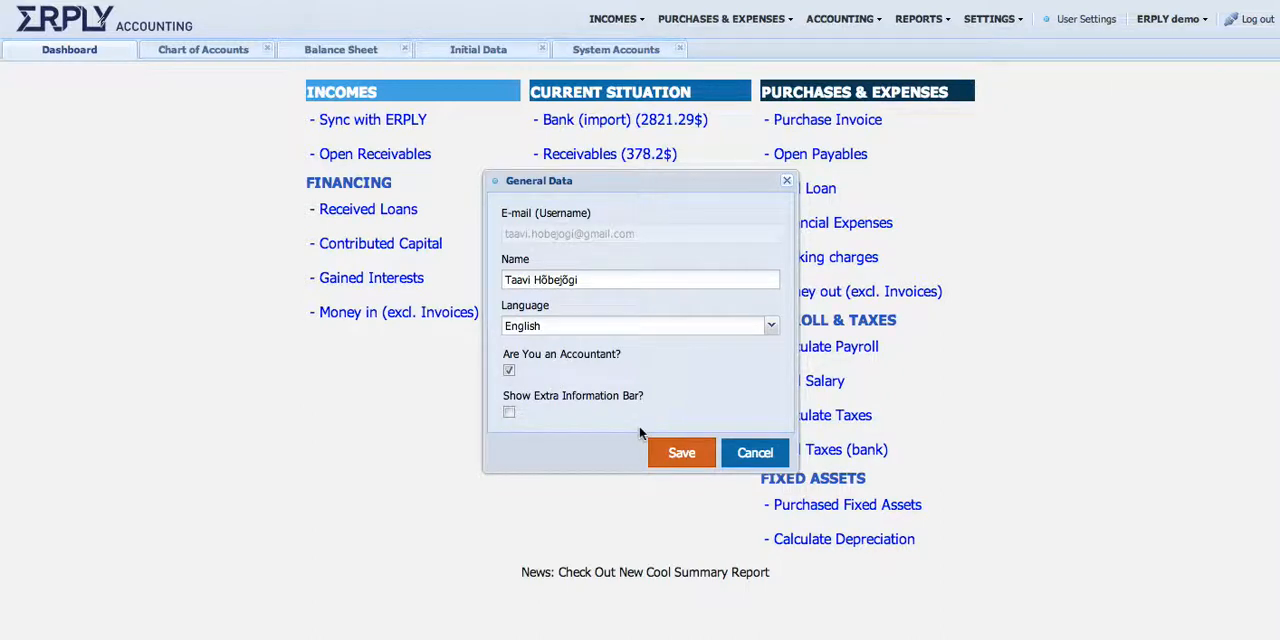
pyautogui.click(760, 454)
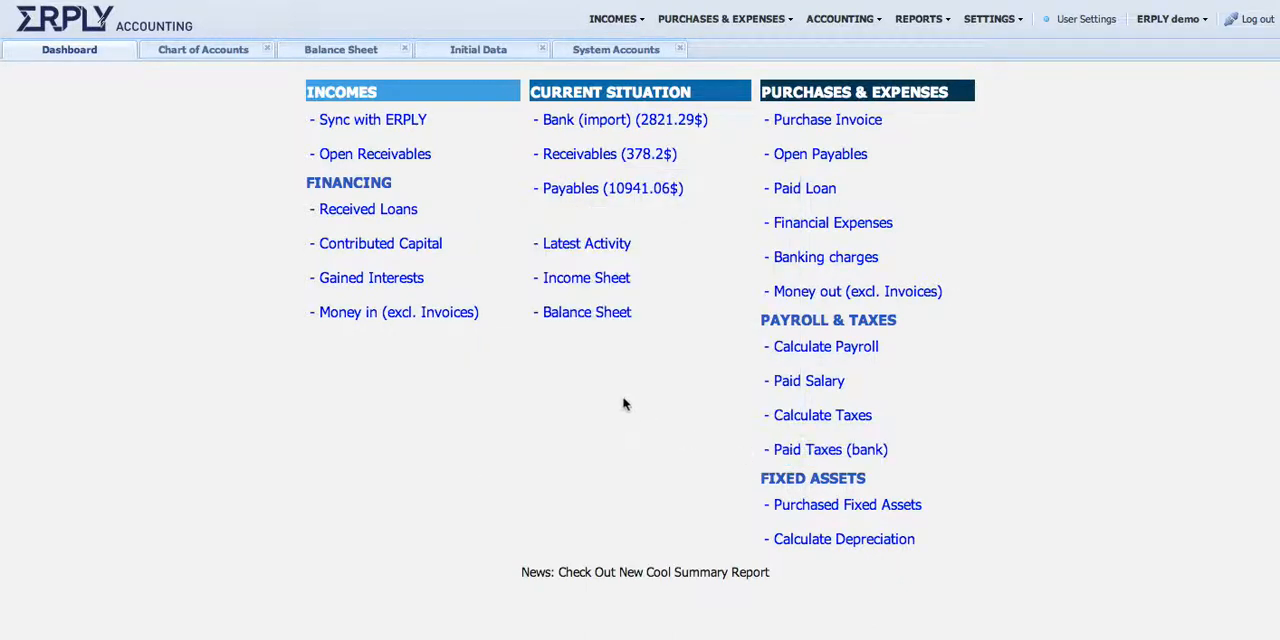